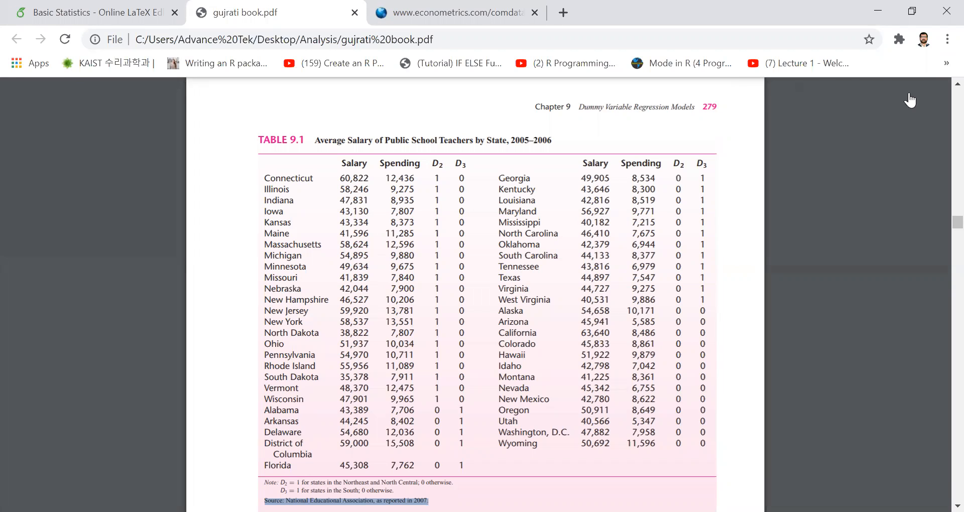
Step: Review Table 9.1 on teacher salaries in the Gujarati book PDF and the regression equations 9.2.2 to 9.2.5 that follow it
mouse_move(939, 86)
click(492, 311)
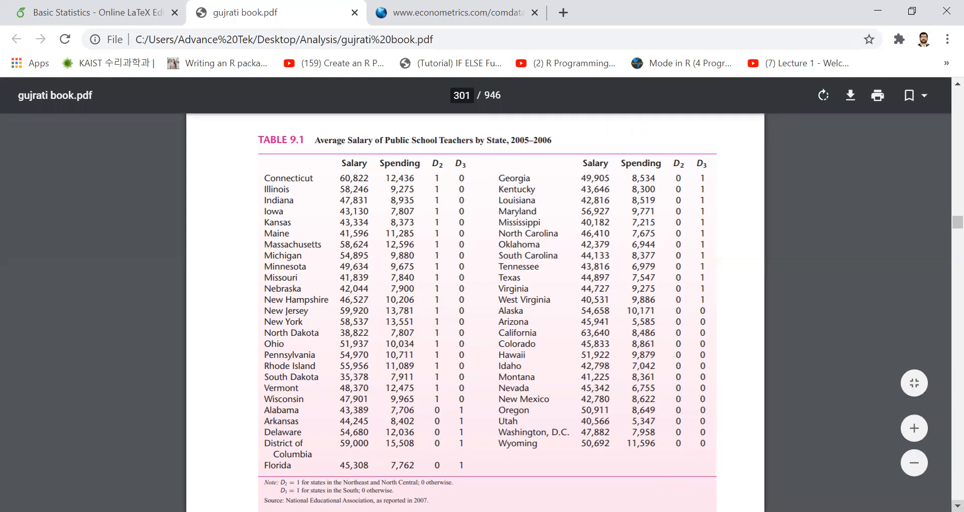
scroll(941, 187, down, 1)
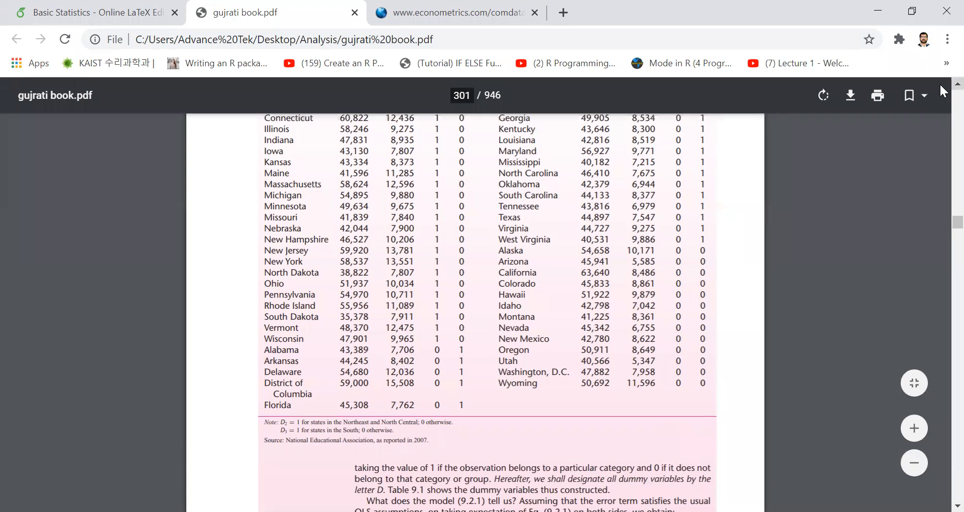
scroll(940, 84, up, 1)
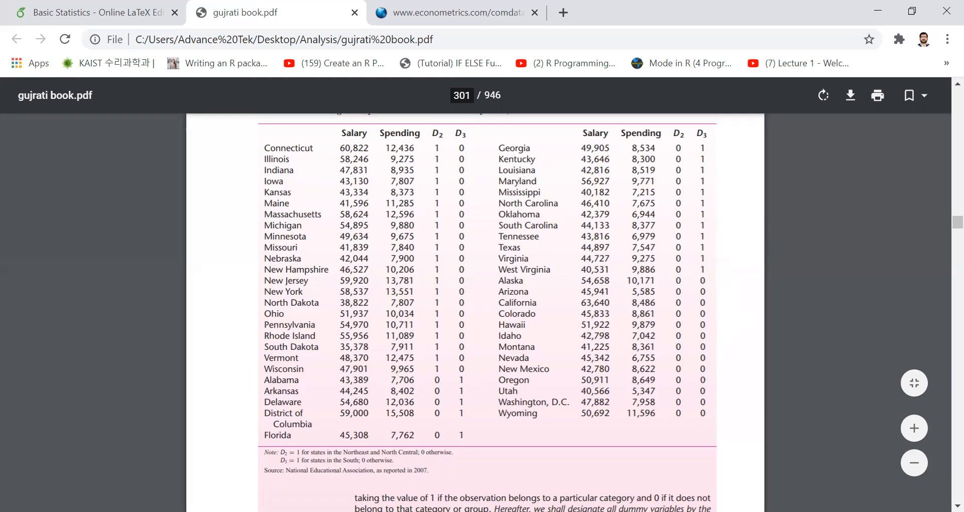
click(958, 506)
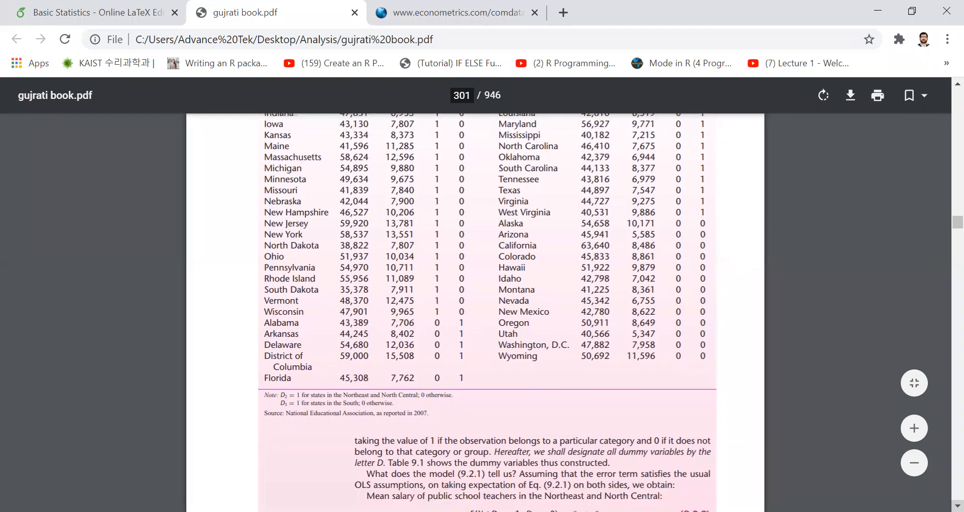
scroll(957, 506, down, 4)
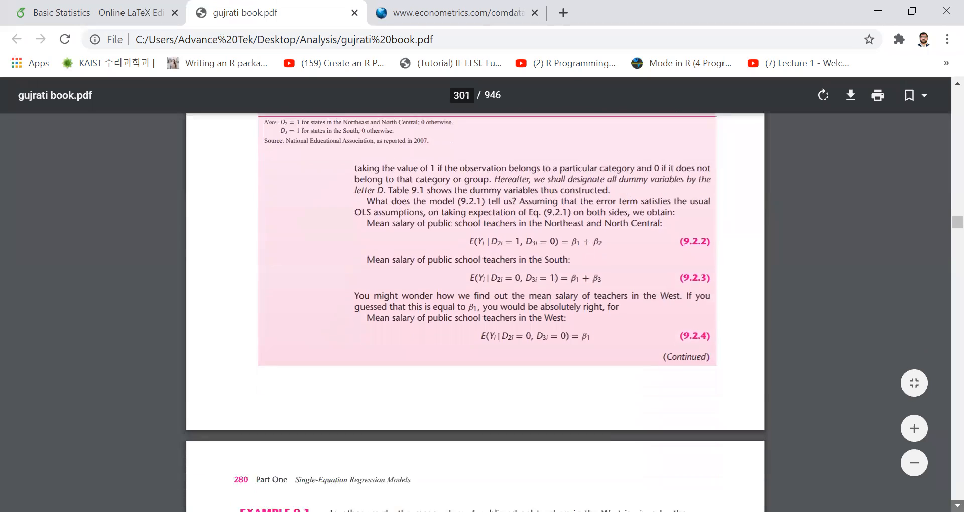
scroll(958, 506, down, 1)
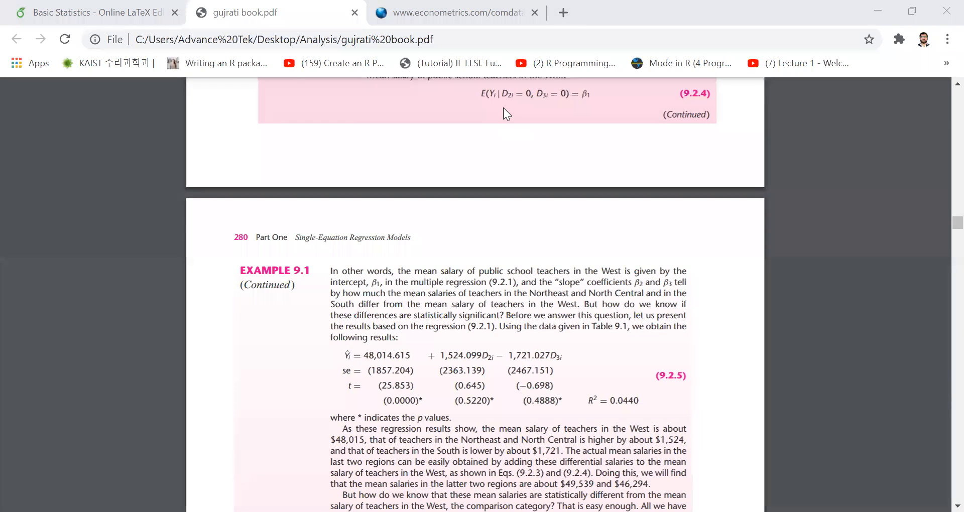
Step: Switch to RStudio and write the example vector salary=c(60822,58246,...) on a new line above the script
key(alt+Tab)
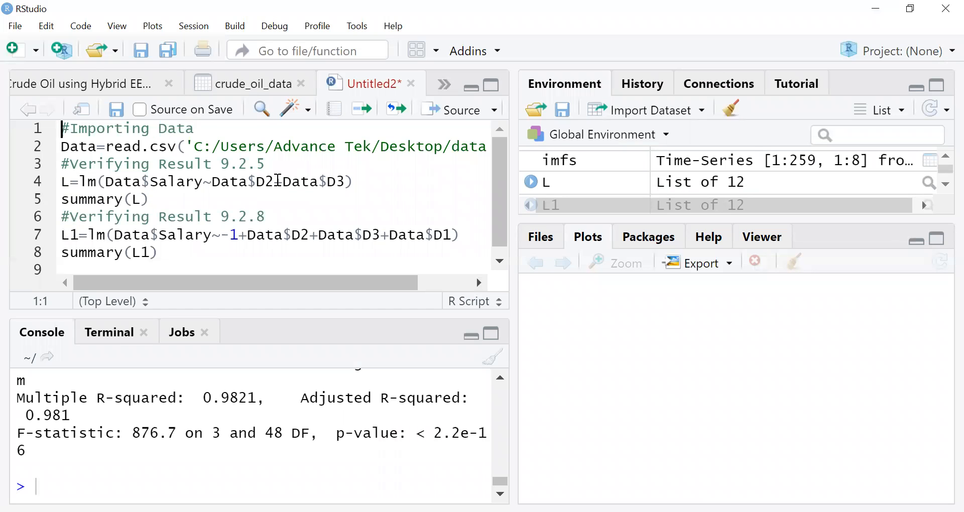
key(Return)
key(Up)
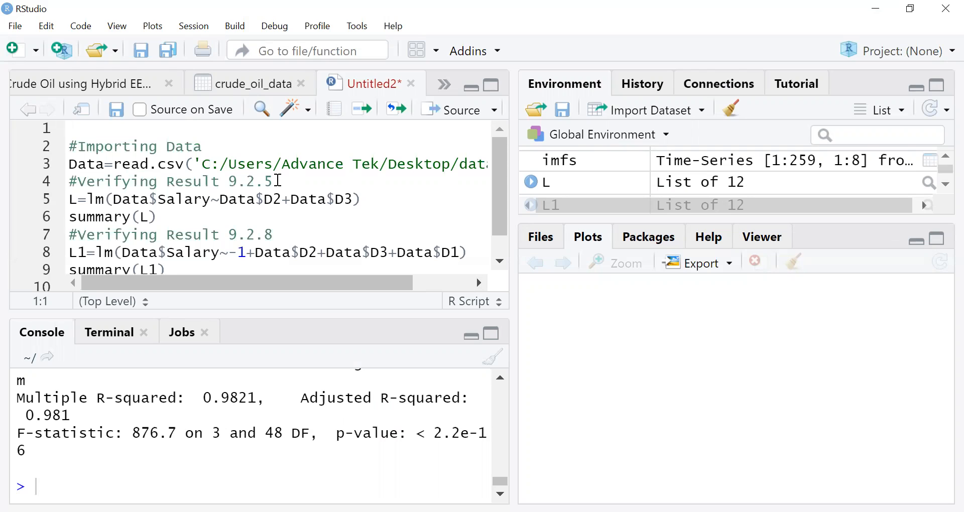
text(salary=c()
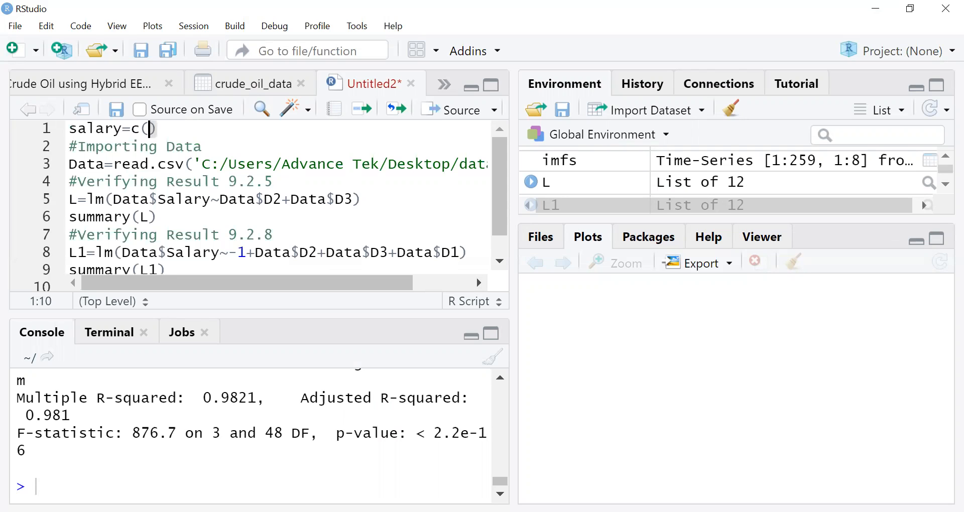
key(alt+Tab)
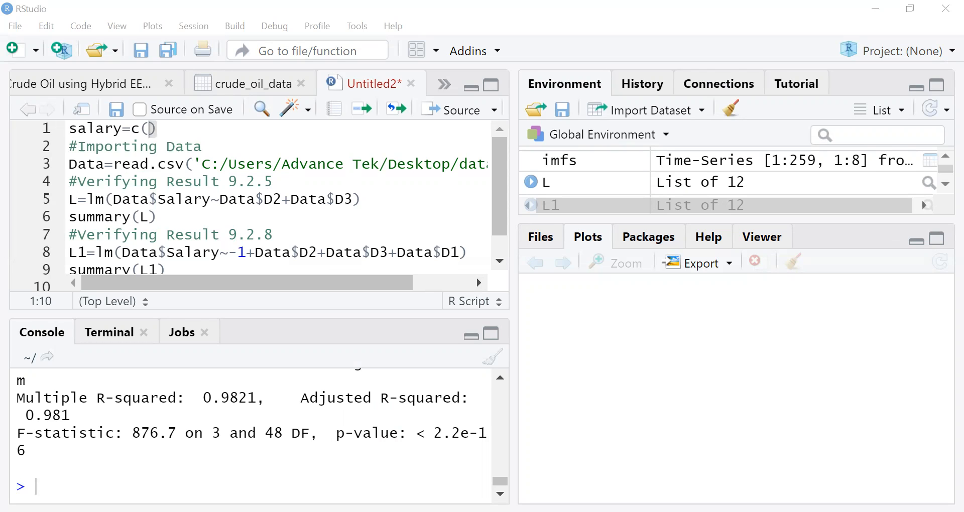
key(alt+Tab)
text(9)
key(BackSpace)
text(60822,)
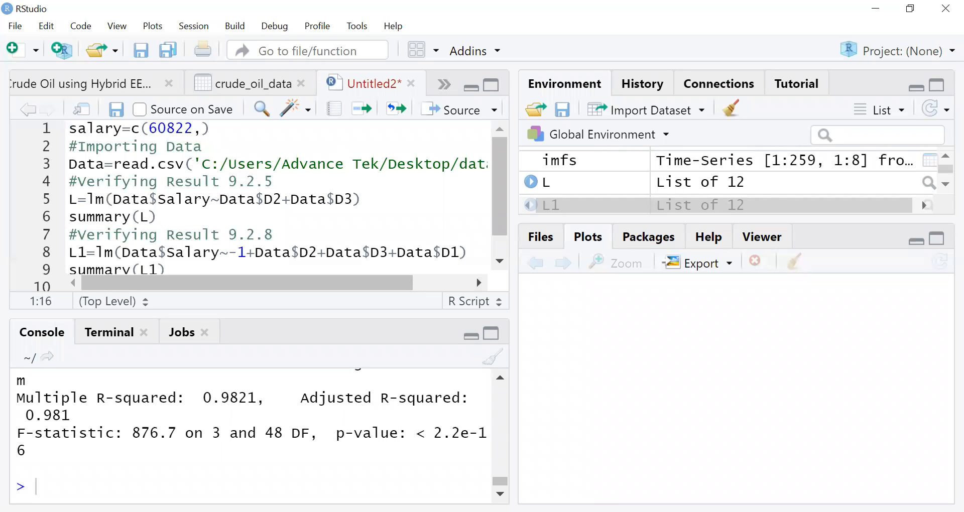
key(alt+Tab)
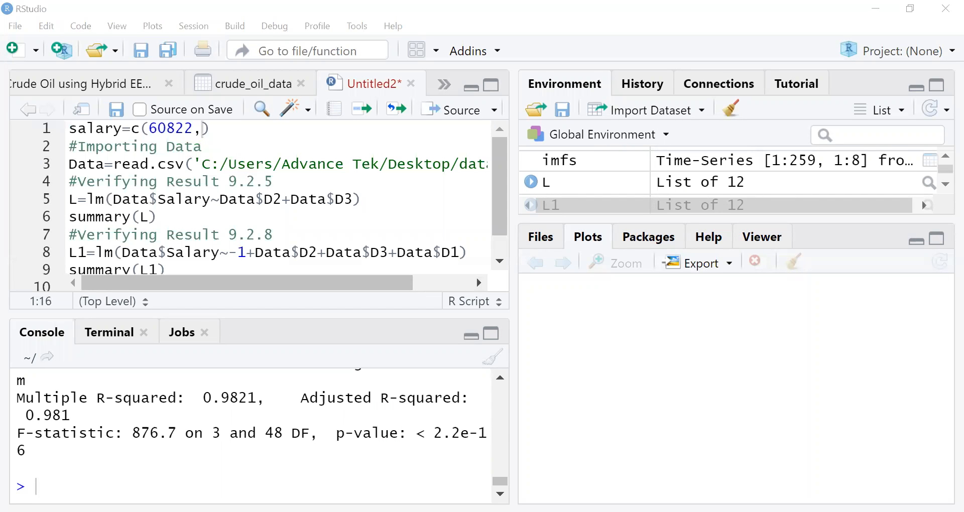
key(alt+Tab)
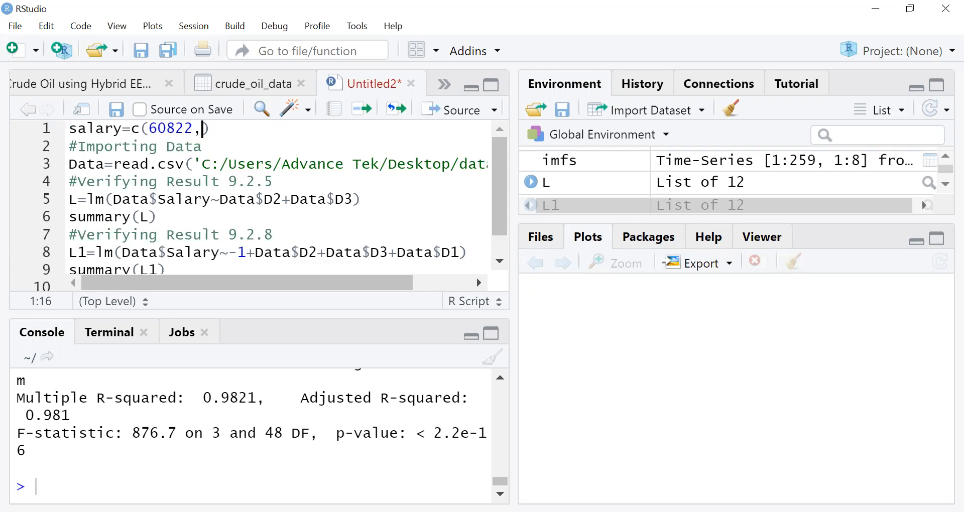
text(58246,...)
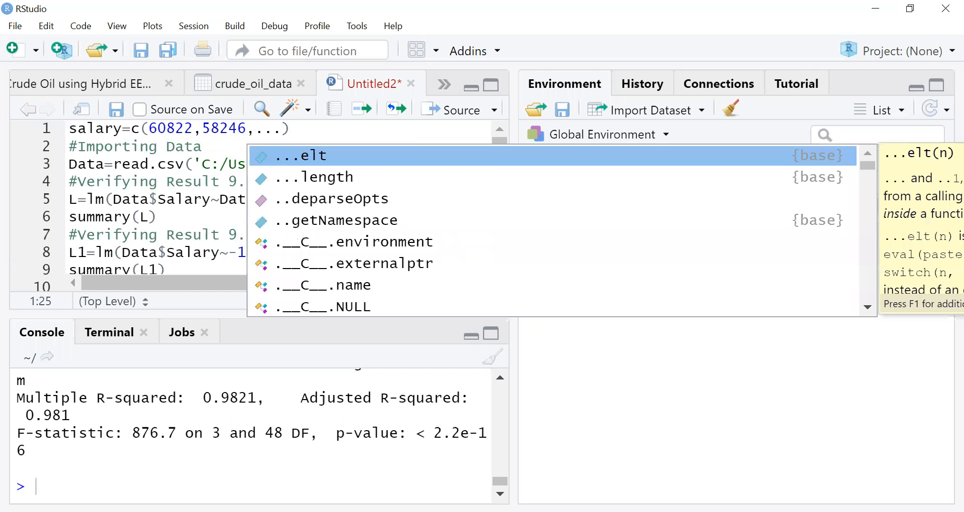
text())
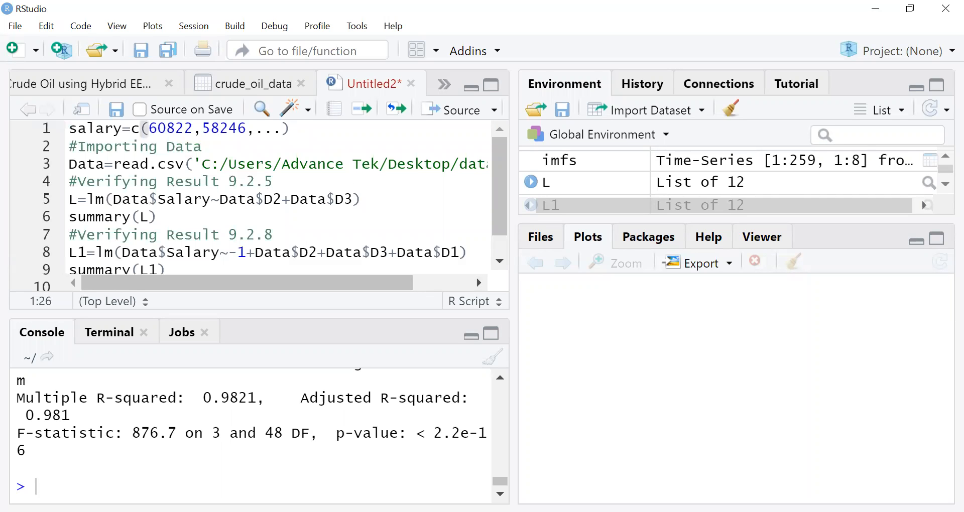
Step: Delete the example salary vector from the script's first line
key(BackSpace)
key(BackSpace)
key(BackSpace)
key(BackSpace)
key(BackSpace)
key(BackSpace)
key(BackSpace)
key(BackSpace)
key(BackSpace)
key(BackSpace)
key(BackSpace)
key(BackSpace)
key(BackSpace)
key(BackSpace)
key(BackSpace)
key(BackSpace)
key(BackSpace)
key(BackSpace)
key(BackSpace)
key(BackSpace)
key(BackSpace)
key(BackSpace)
key(BackSpace)
key(BackSpace)
key(BackSpace)
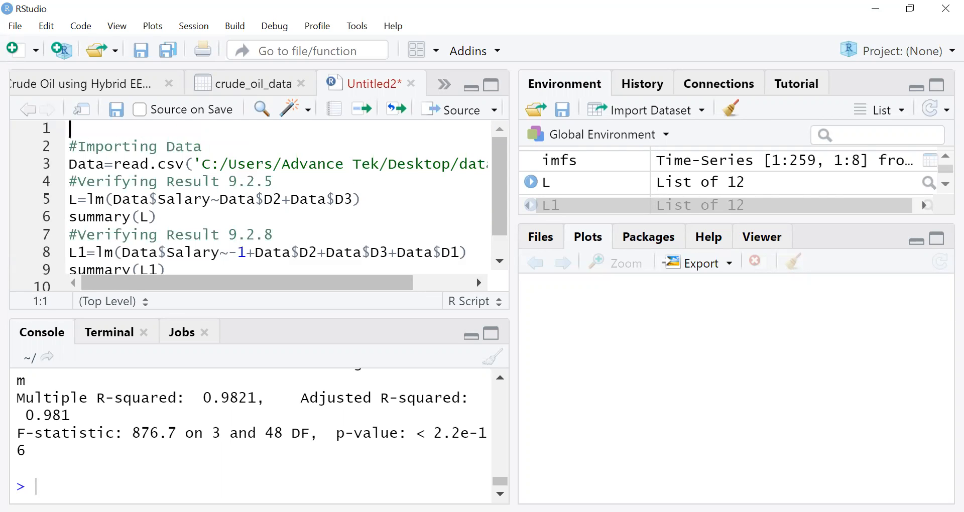
Step: Write the example vector D2=c(1,1,1,.....) on the first line, and erase it together with the empty line
text(D2=c(1,1)
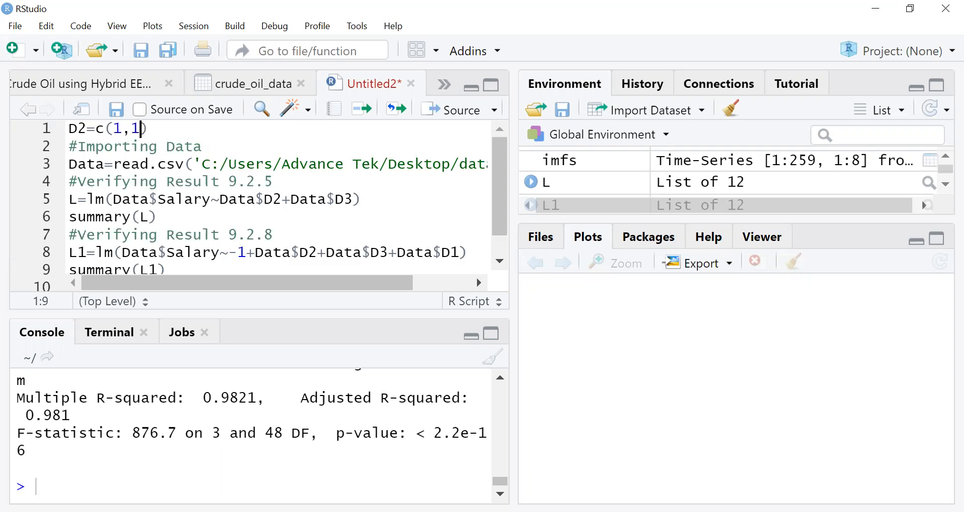
text(,1,.....)
key(Delete)
key(BackSpace)
key(BackSpace)
key(BackSpace)
key(BackSpace)
key(BackSpace)
key(BackSpace)
key(BackSpace)
key(BackSpace)
key(BackSpace)
key(BackSpace)
key(BackSpace)
key(BackSpace)
key(BackSpace)
key(BackSpace)
key(BackSpace)
key(BackSpace)
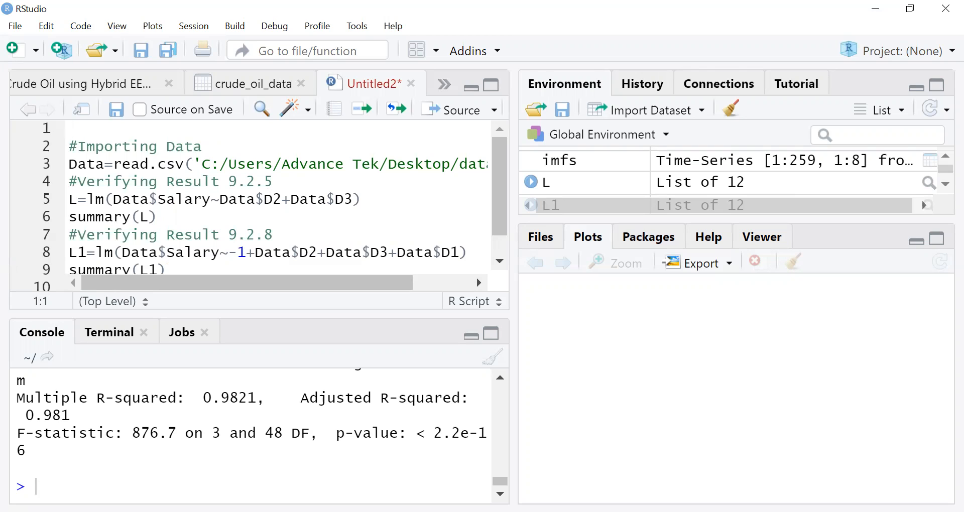
key(Delete)
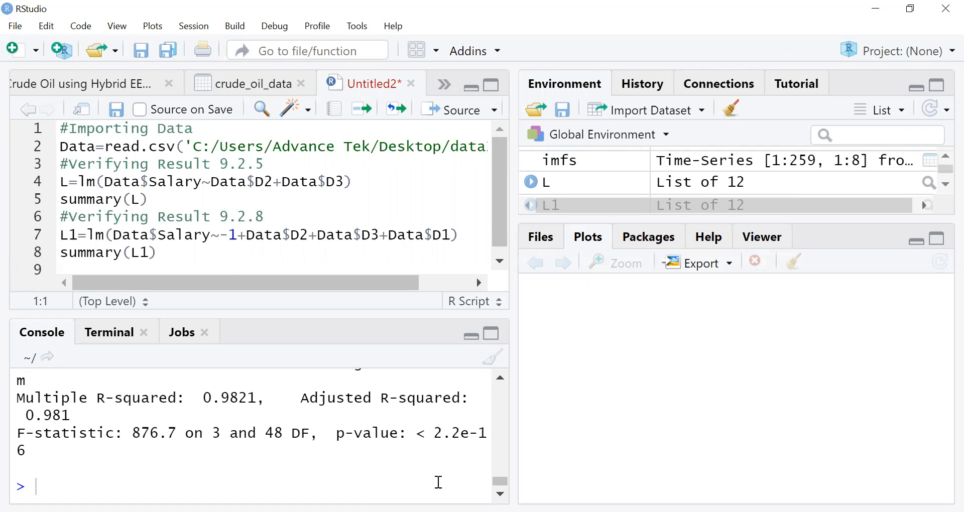
click(439, 511)
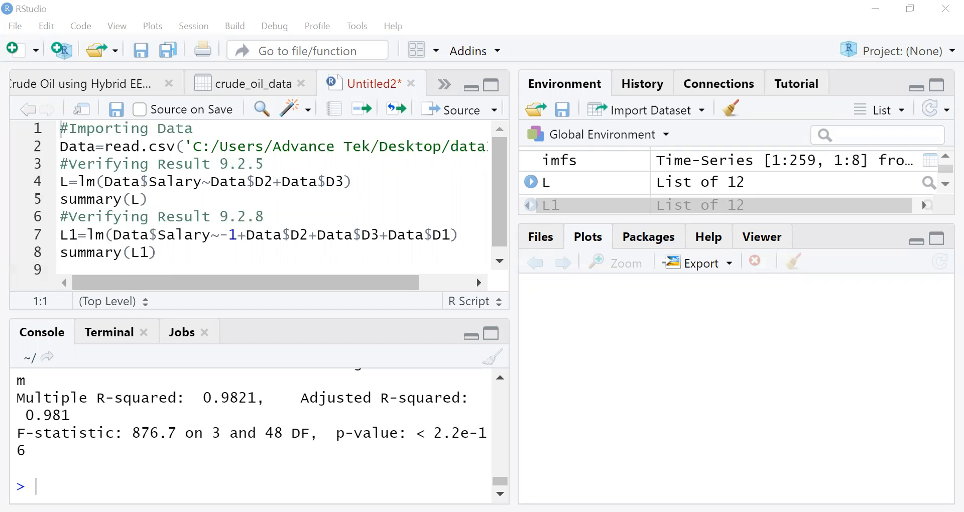
key(alt+Tab)
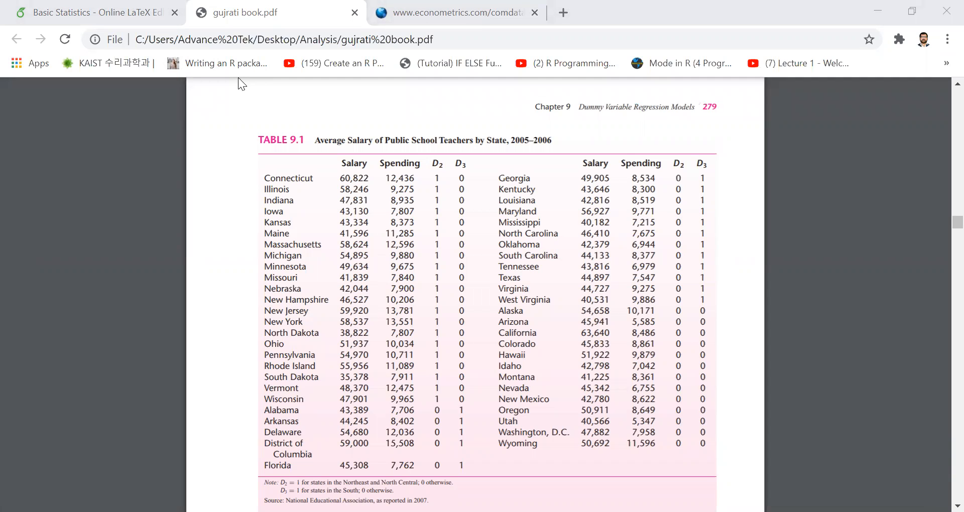
click(73, 12)
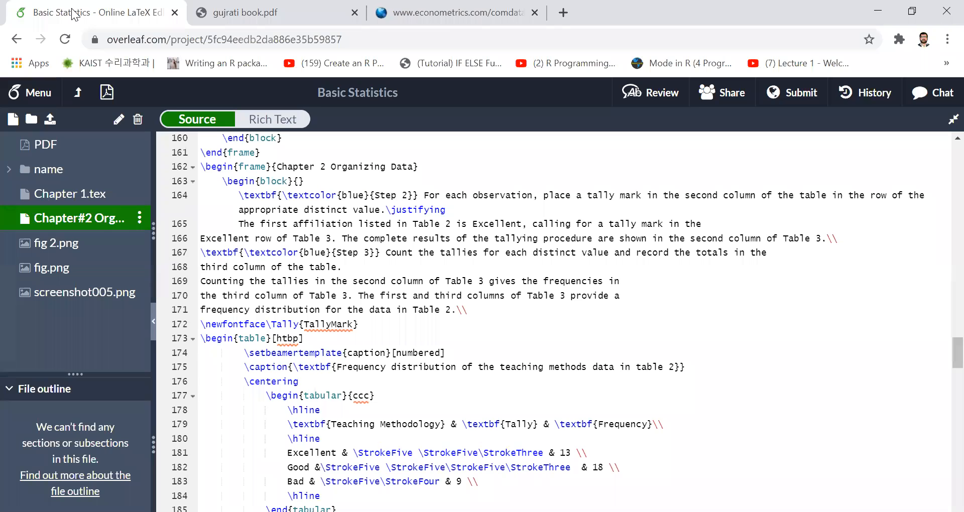
click(193, 21)
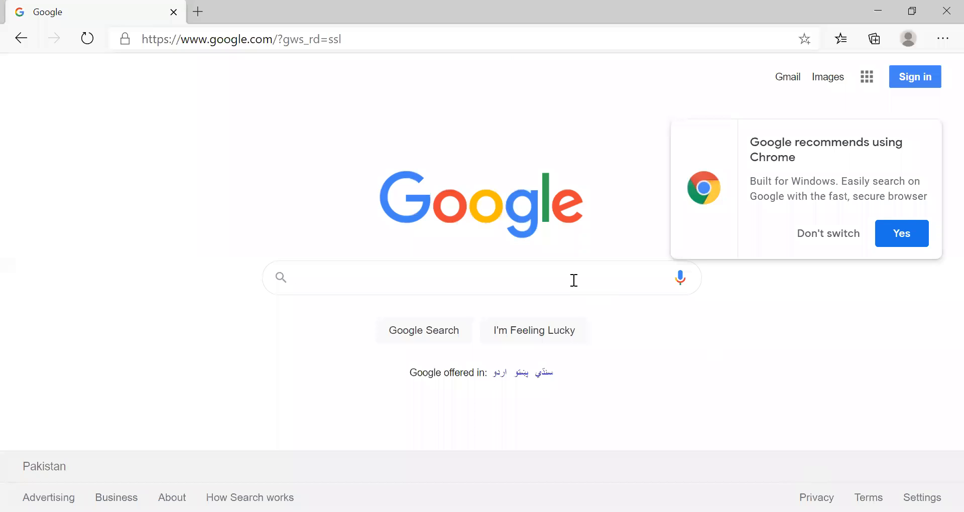
Step: In Microsoft Edge, decline the Chrome recommendation and search Google for "gujrati book data set"
click(553, 279)
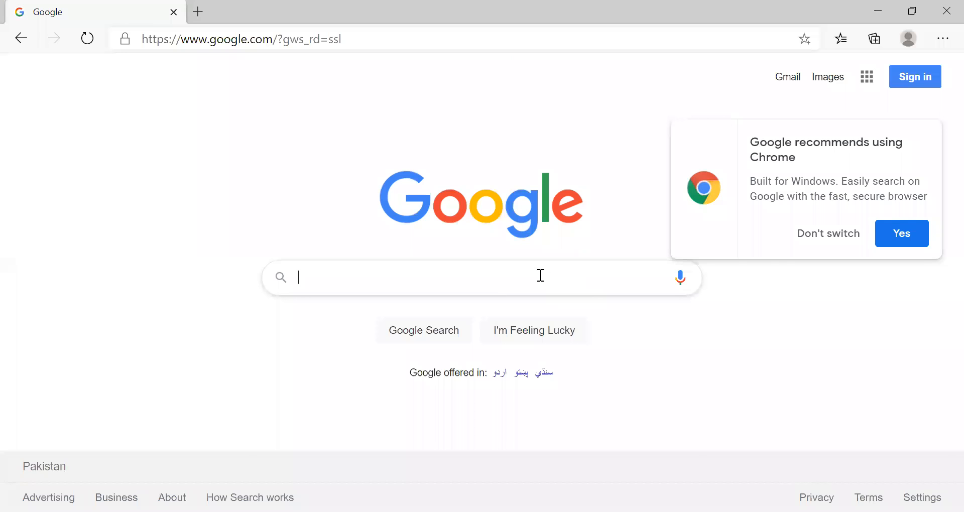
click(805, 239)
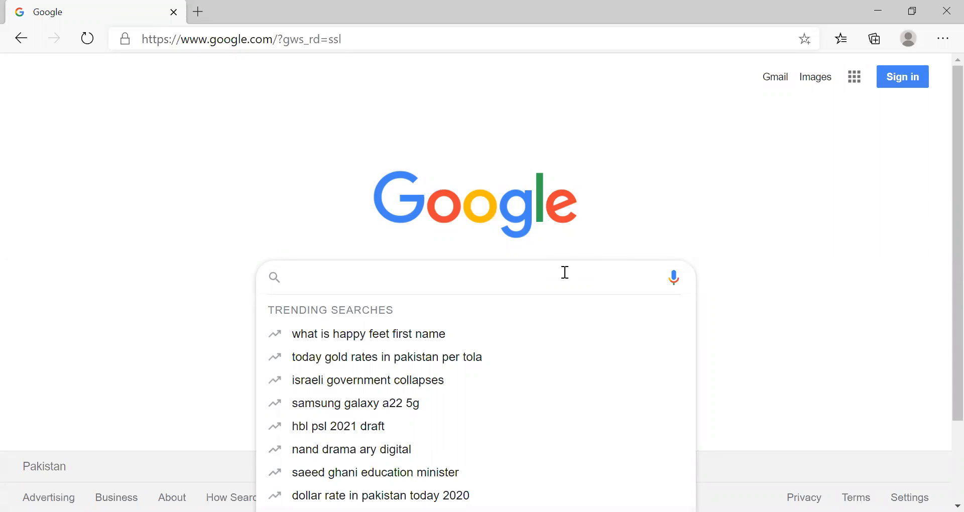
text(gujrati b)
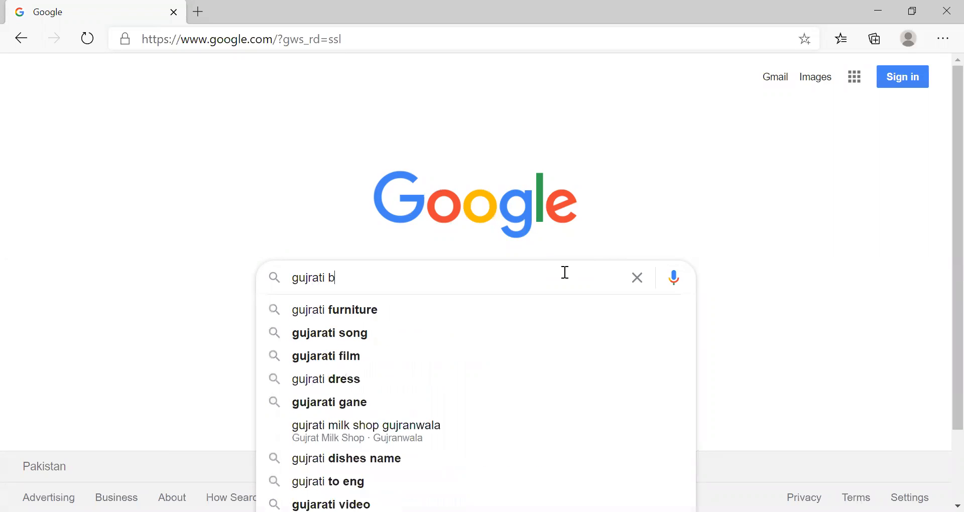
text(ook data set)
key(Return)
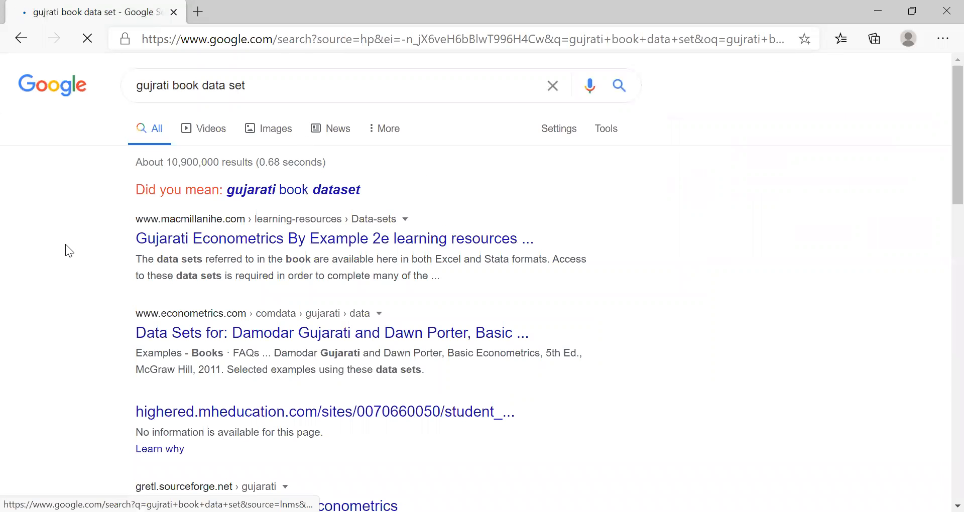
Step: Open the econometrics.com search result with the data sets for Gujarati and Porter's Basic Econometrics
scroll(31, 269, down, 1)
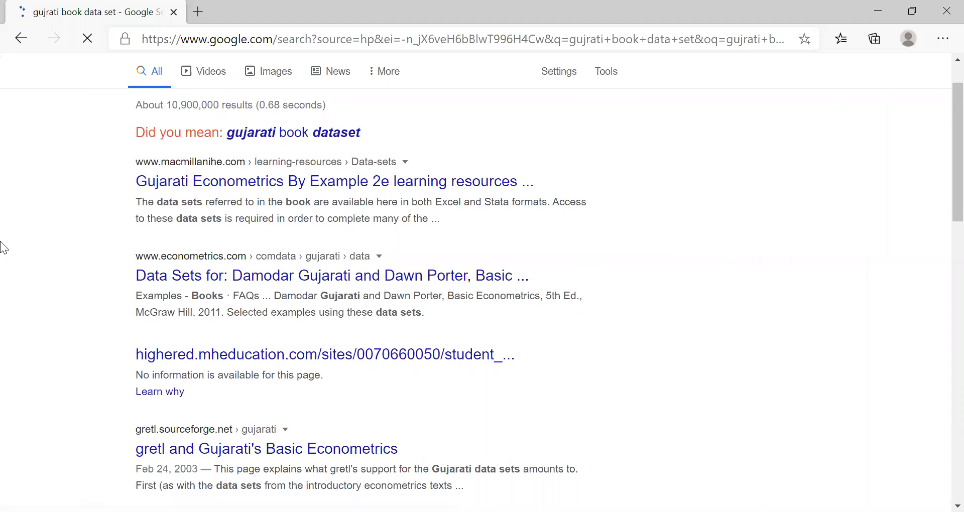
scroll(3, 248, down, 1)
scroll(3, 247, up, 1)
click(169, 278)
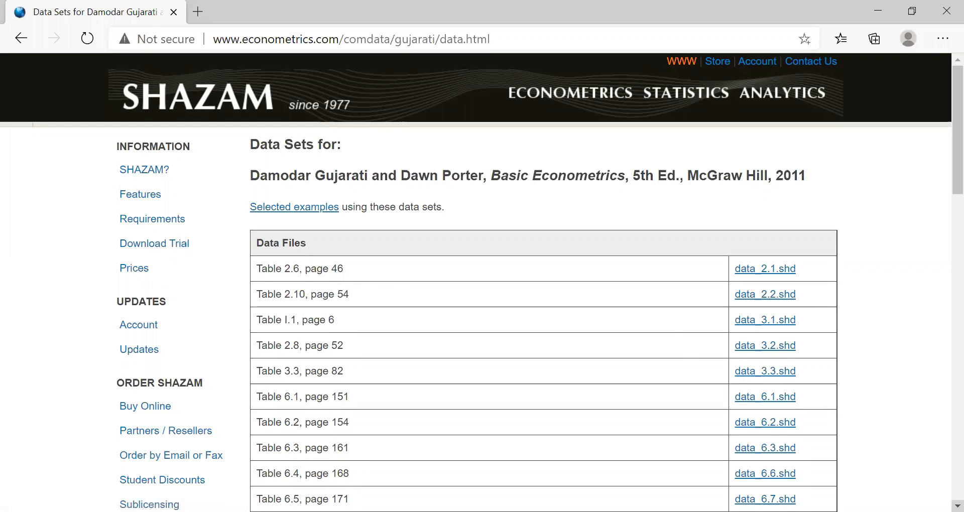
Step: Find the Table 9.1 entry in the data files list and check it against the table in the book PDF
click(958, 506)
scroll(598, 234, down, 5)
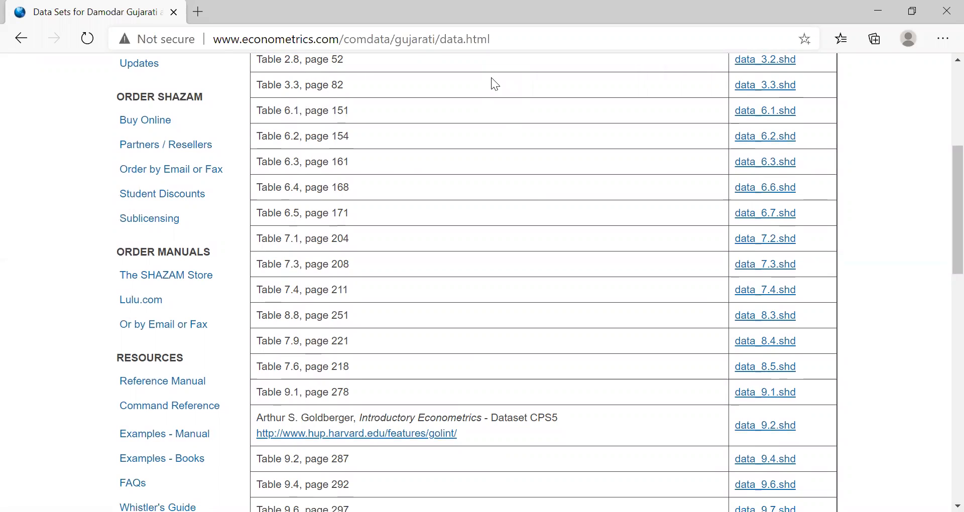
key(alt+Tab)
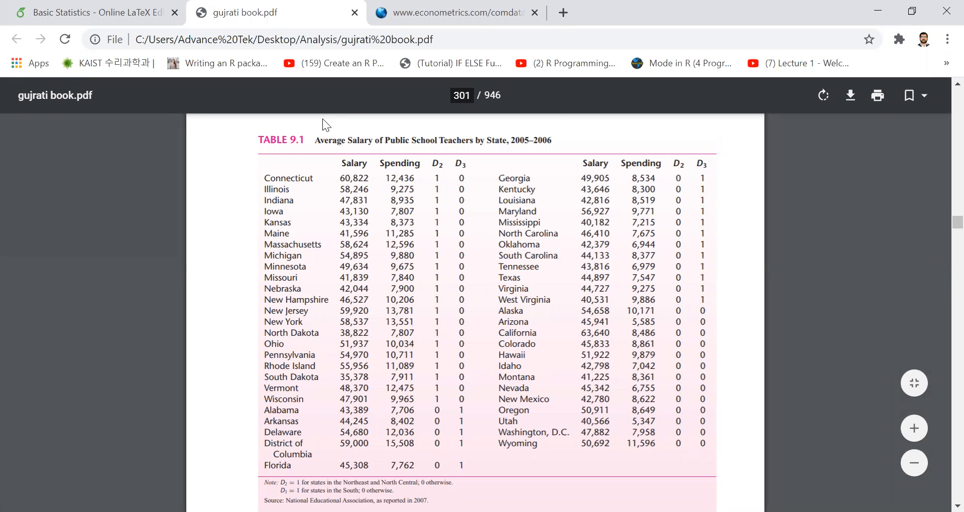
key(alt+Tab)
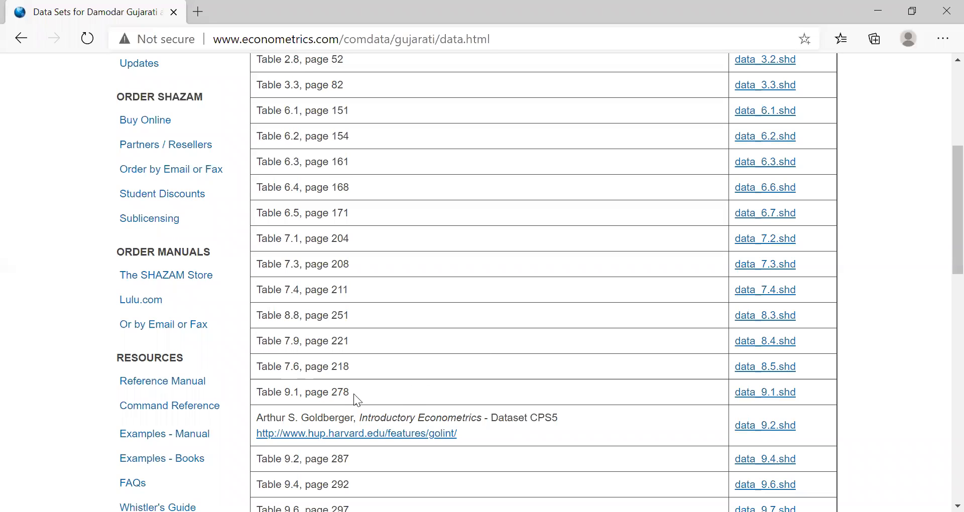
Step: Request the data_9.1.shd file for Table 9.1, stop the page load and request the file again
click(769, 395)
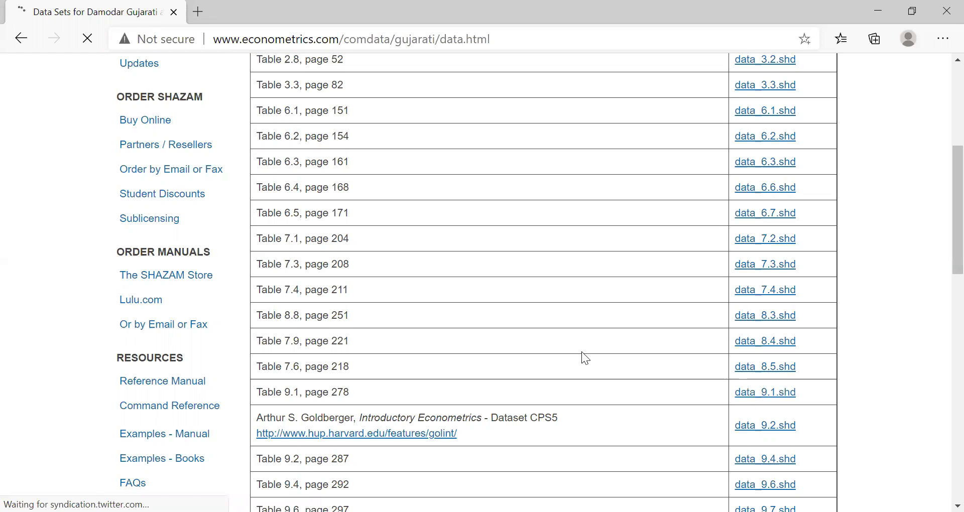
click(86, 39)
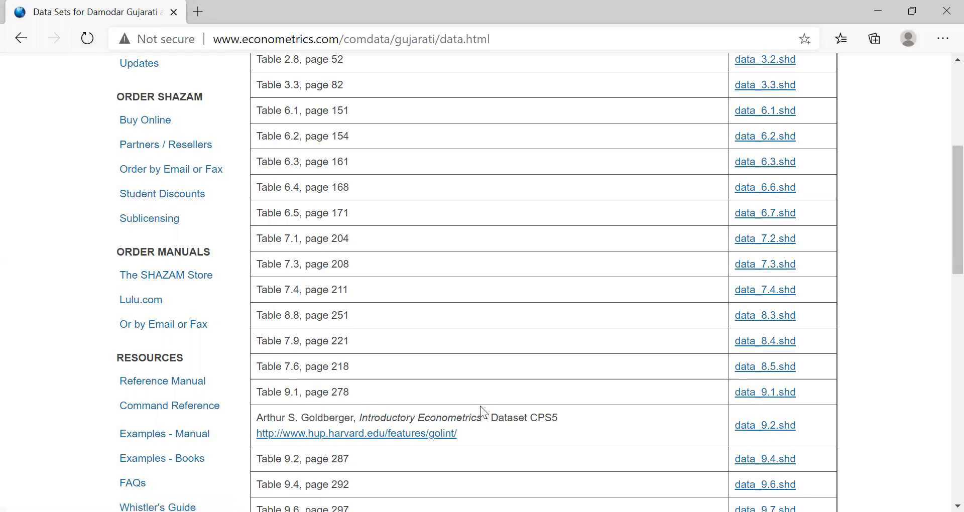
click(761, 392)
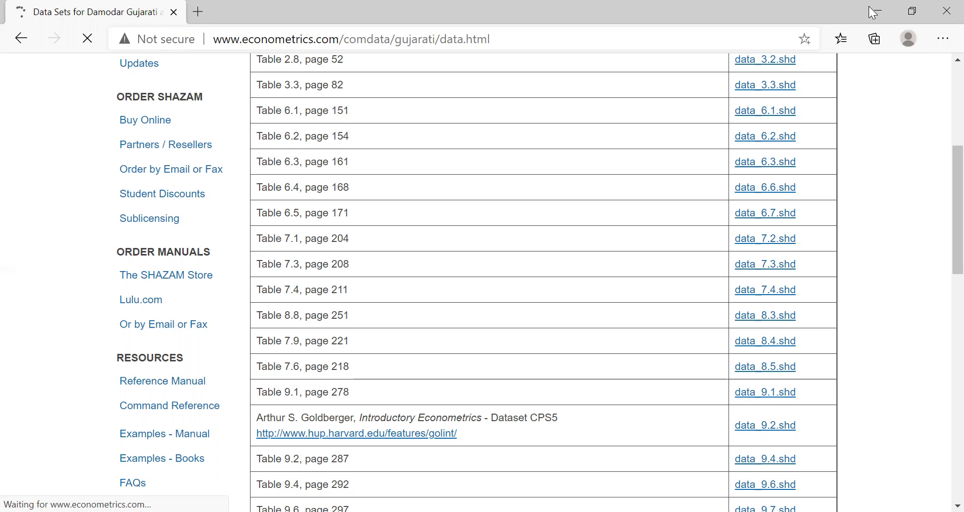
Step: Switch from the browser to the data1 workbook in Excel and look over its column headers
click(869, 6)
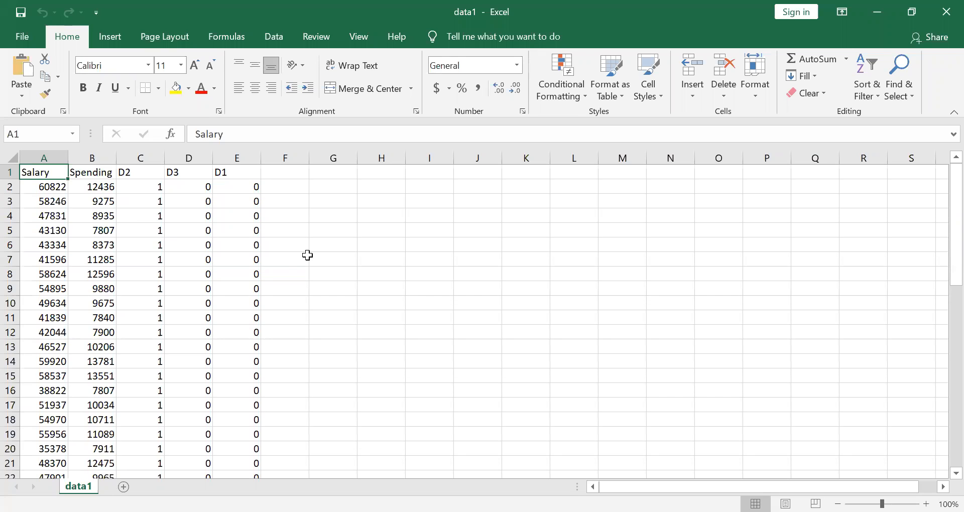
key(Down)
key(Up)
key(Right)
key(Right)
key(Right)
key(Left)
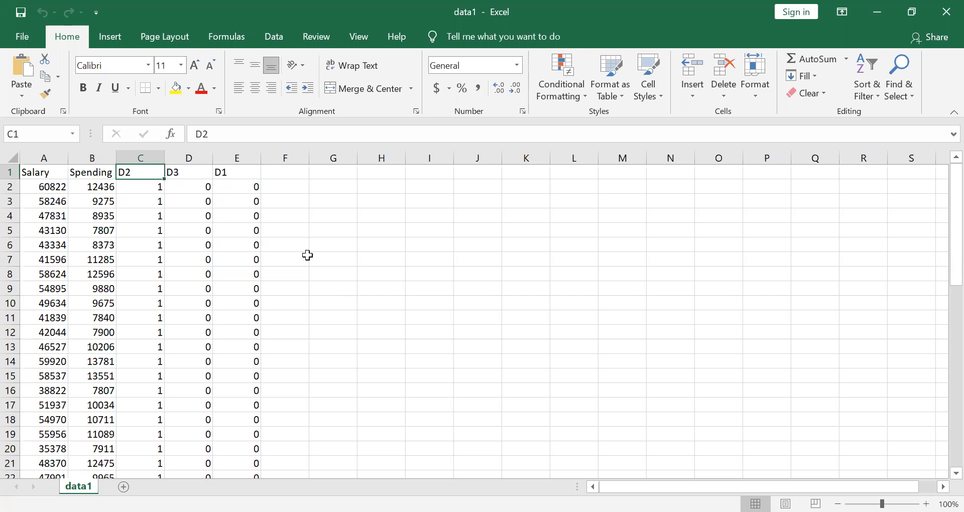
key(Left)
key(Left)
Step: Look through the Salary values down to row 22 and return to the column's header
key(Down)
key(Down)
key(Down)
key(Down)
key(Down)
key(Down)
key(Down)
key(Down)
key(Down)
key(Down)
key(Down)
key(Down)
key(Down)
key(Down)
key(Down)
key(Down)
key(Down)
key(Down)
key(Down)
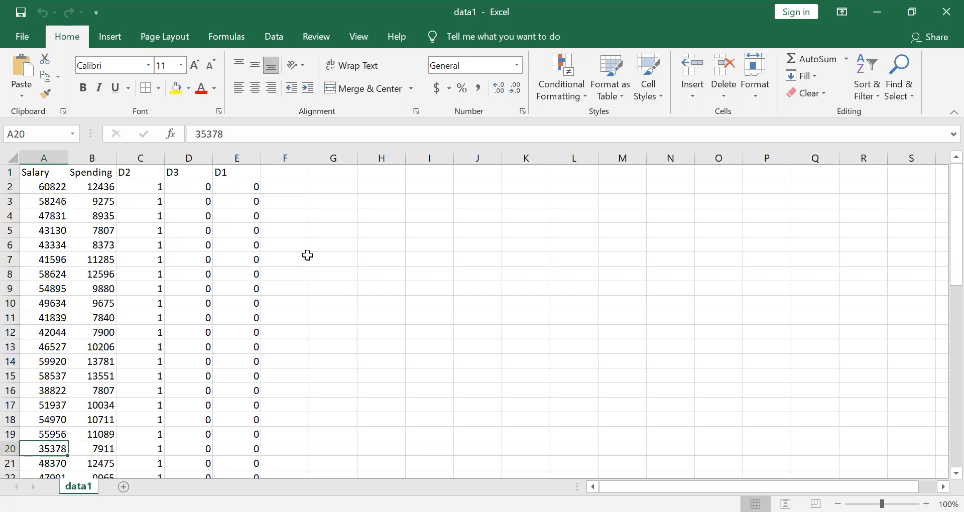
key(Down)
key(Down)
key(Up)
key(Up)
key(Up)
key(Up)
key(Up)
key(Up)
key(Up)
key(Up)
key(Up)
key(Up)
key(Up)
key(Up)
key(Up)
key(Up)
key(Up)
key(Up)
key(Up)
key(Up)
key(Up)
key(Up)
Step: Go through the Spending, D2, D3 and D1 headers one after another
key(Right)
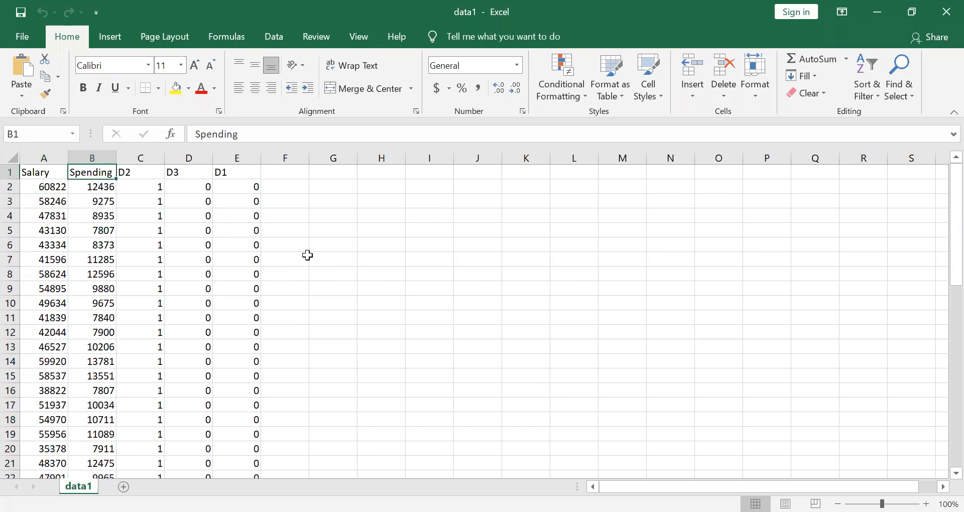
key(Right)
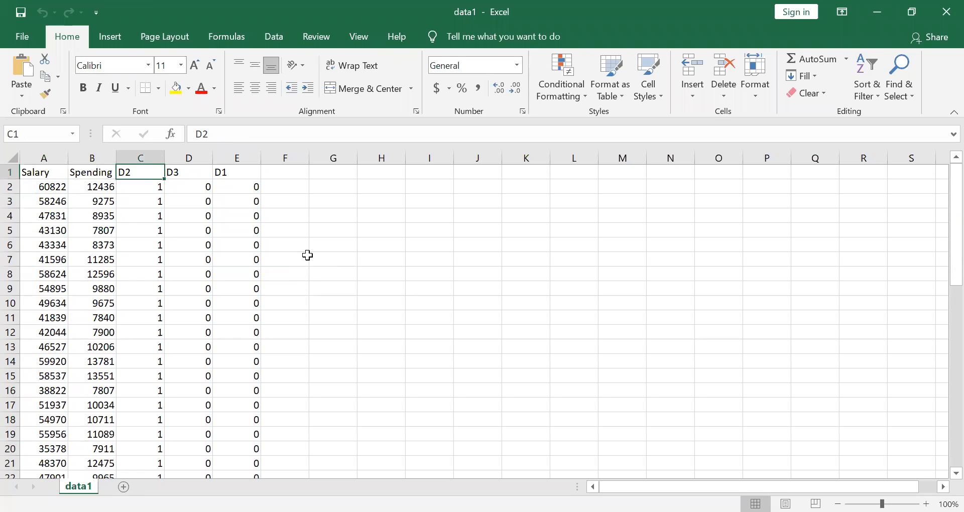
key(Right)
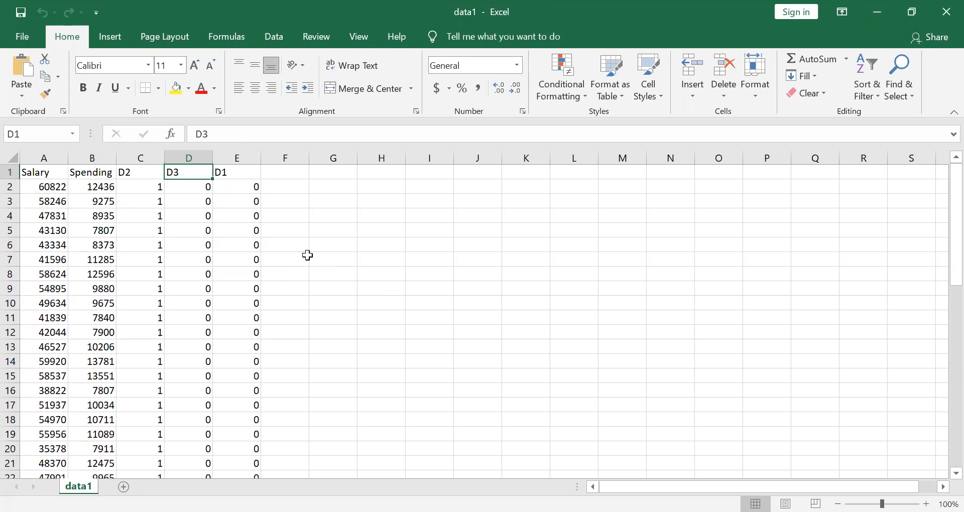
key(Right)
Step: Examine the D1 column down to row 22, where the first group of rows ends
key(Down)
key(Down)
key(Down)
key(Up)
key(Up)
key(Down)
key(Down)
key(Down)
key(Down)
key(Down)
key(Down)
key(Down)
key(Down)
key(Down)
key(Down)
key(Down)
key(Down)
key(Down)
key(Down)
key(Down)
key(Down)
key(Down)
key(Down)
key(Down)
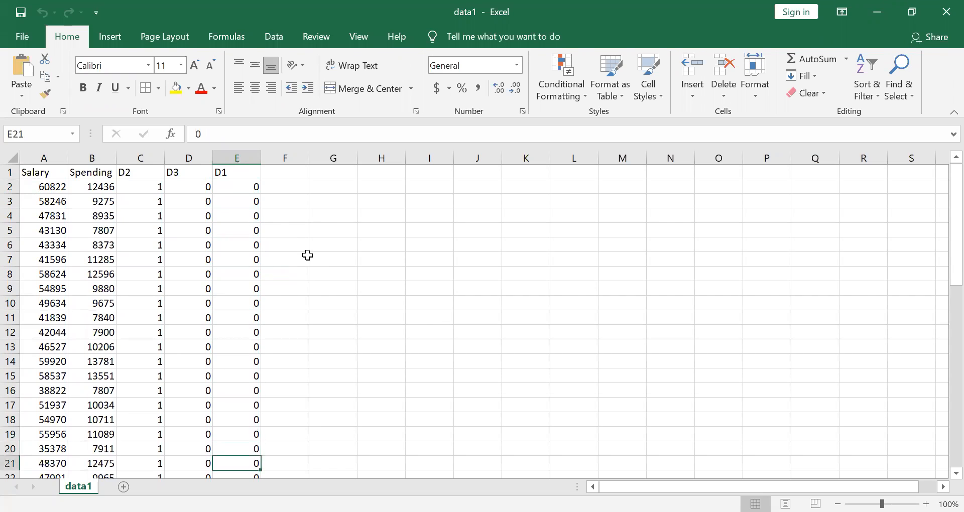
key(Down)
key(Down)
key(Down)
key(Down)
key(Down)
key(Down)
key(Up)
key(Up)
key(Up)
key(Up)
key(Up)
Step: Highlight the rows with D2 equal to 1 across columns A to E, from row 22 upward
key(Left)
key(Left)
key(Left)
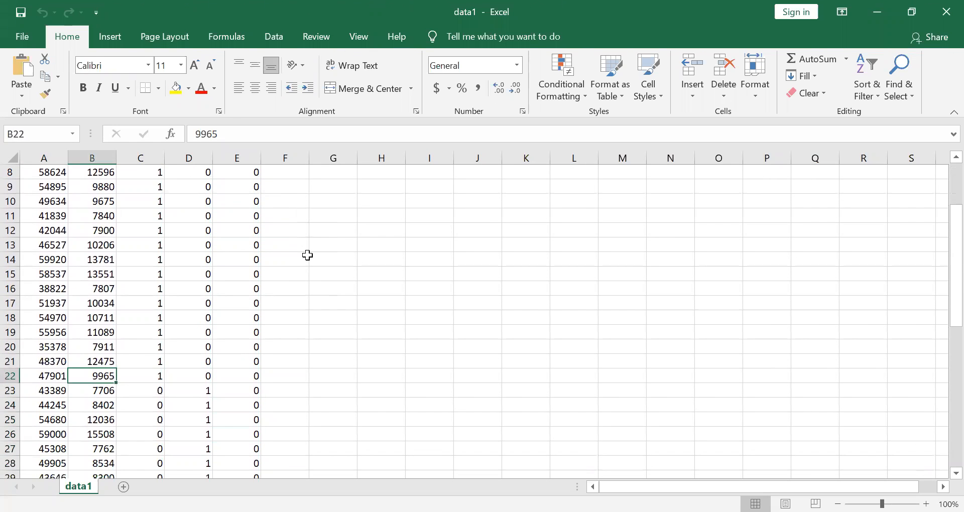
key(Left)
key(shift+Right)
key(shift+Right)
key(shift+Right)
key(shift+Right)
key(shift+Up)
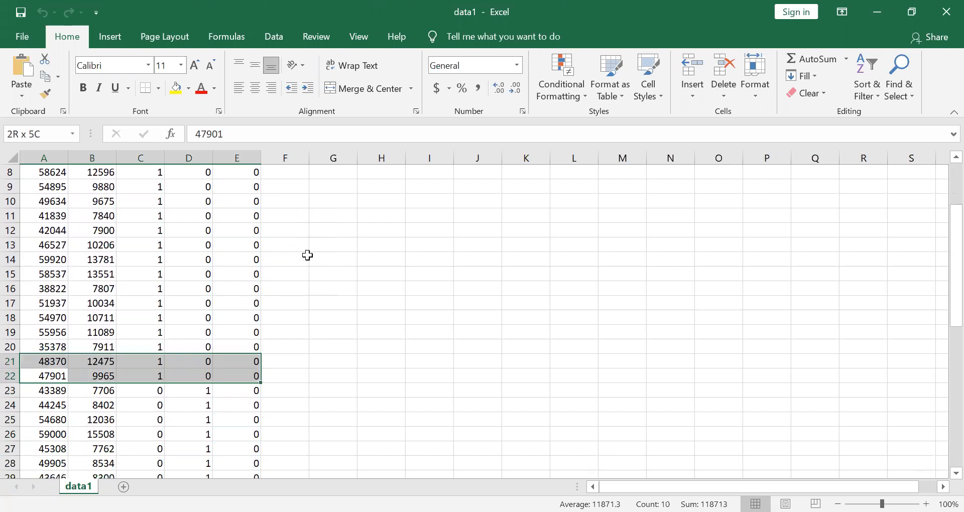
key(shift+Up)
key(shift+Up)
key(shift+Up)
key(shift+Up)
key(shift+Up)
key(shift+Up)
key(shift+Up)
key(shift+Up)
key(shift+Up)
key(shift+Up)
key(shift+Up)
key(shift+Up)
key(shift+Up)
key(shift+Up)
key(shift+Up)
key(shift+Up)
key(shift+Up)
key(shift+Up)
key(shift+Up)
key(shift+Up)
key(shift+Down)
key(shift+Down)
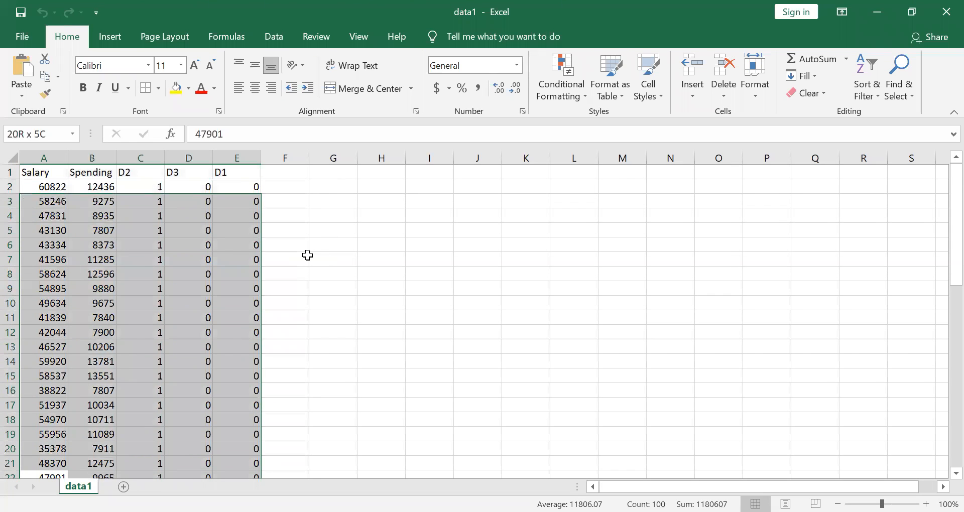
key(shift+Down)
key(shift+Down)
key(shift+Down)
key(shift+Down)
key(shift+Down)
key(shift+Down)
key(shift+Down)
key(shift+Down)
key(shift+Down)
key(shift+Down)
key(shift+Down)
key(shift+Down)
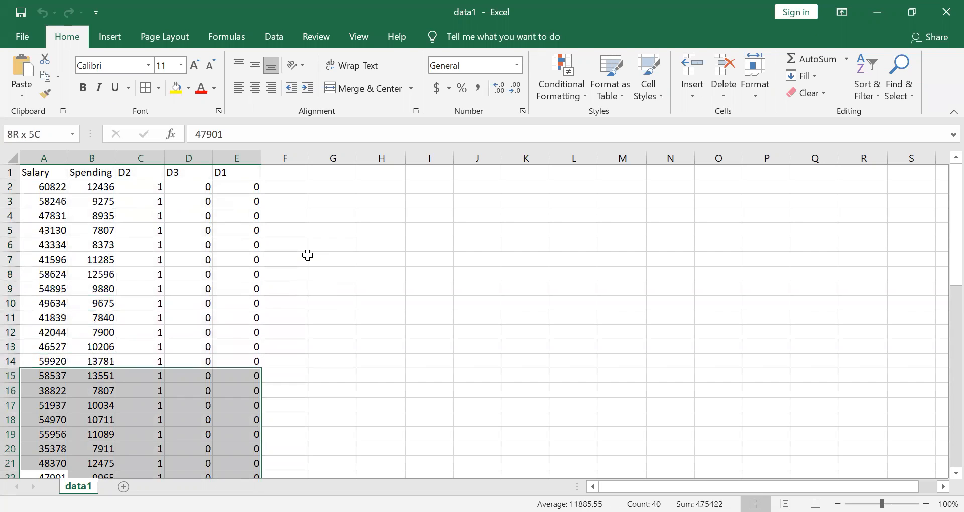
key(shift+Down)
Step: Go across row 22, the last row of the D2 group, from the Salary column to the D1 column
key(Down)
key(Down)
key(Up)
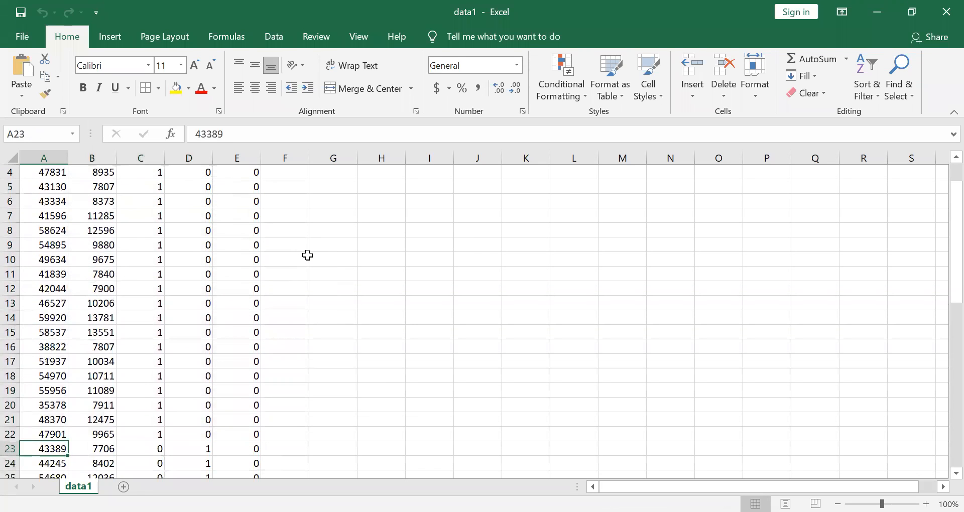
key(Up)
key(Right)
key(Right)
key(Right)
key(Right)
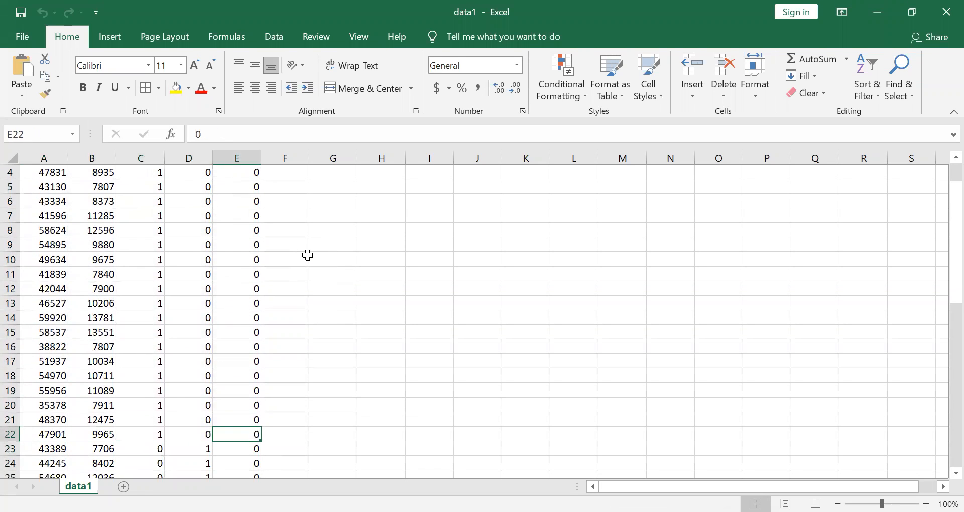
Step: Highlight the D3 and D1 values from row 23 to row 39, the rows with D3 equal to 1
key(Down)
key(shift+Down)
key(shift+Down)
key(shift+Down)
key(shift+Down)
key(shift+Down)
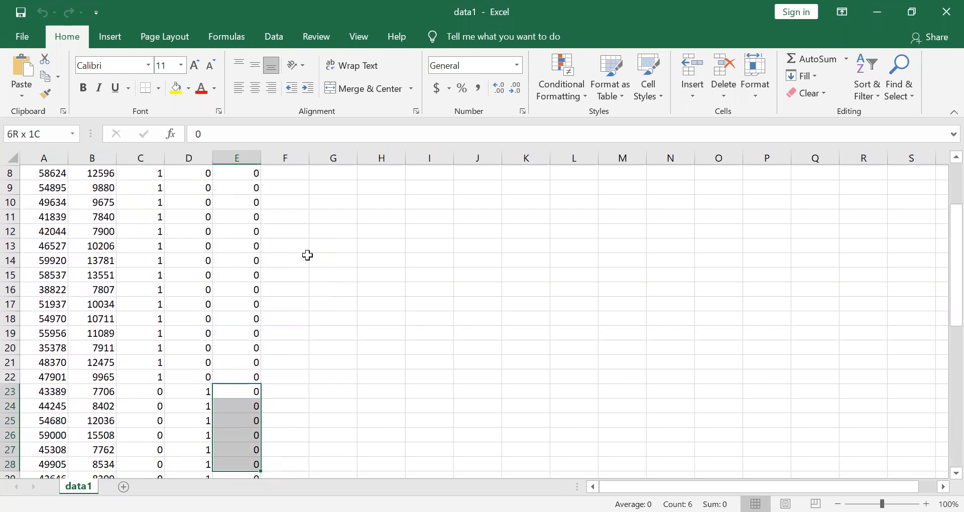
key(shift+Down)
key(shift+Down)
key(shift+Down)
key(shift+Down)
key(shift+Down)
key(shift+Down)
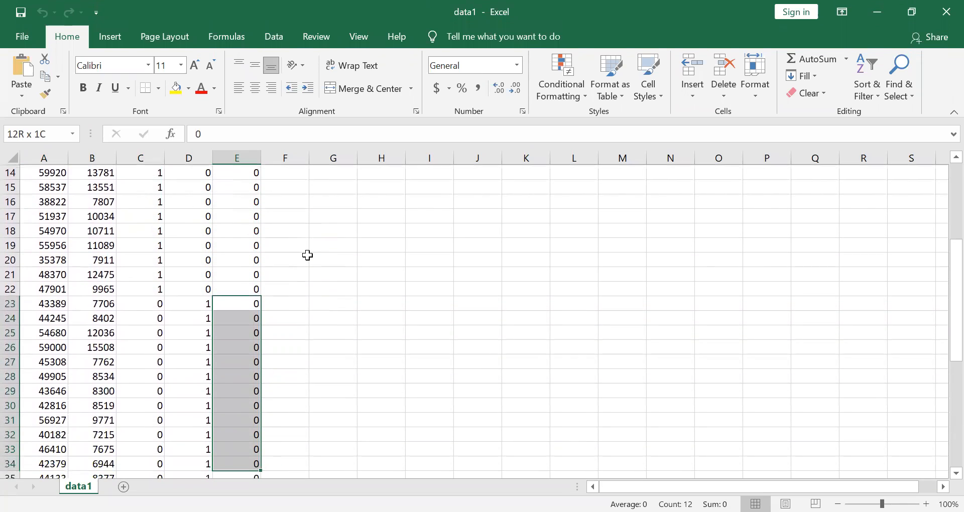
key(shift+Down)
key(shift+Down)
key(shift+Down)
key(shift+Down)
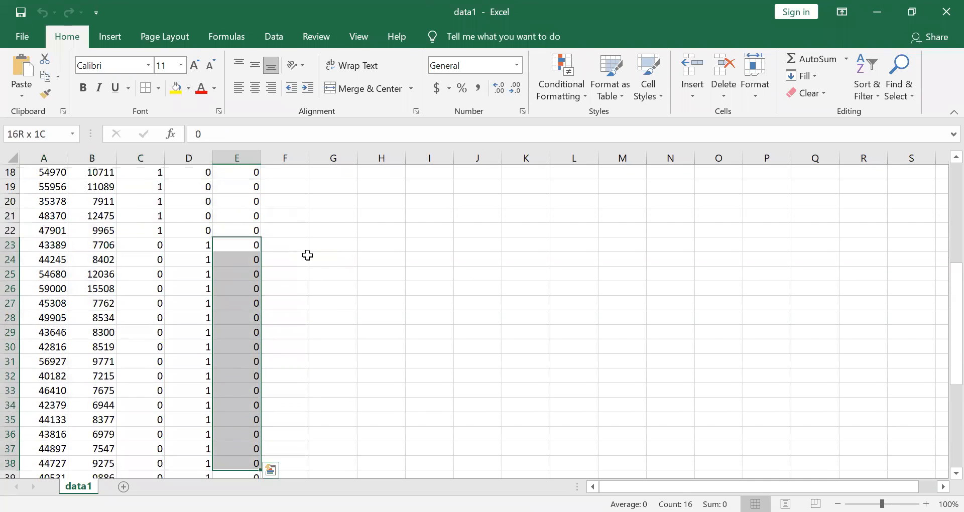
key(shift+Down)
key(shift+Down)
key(shift+Up)
key(shift+Left)
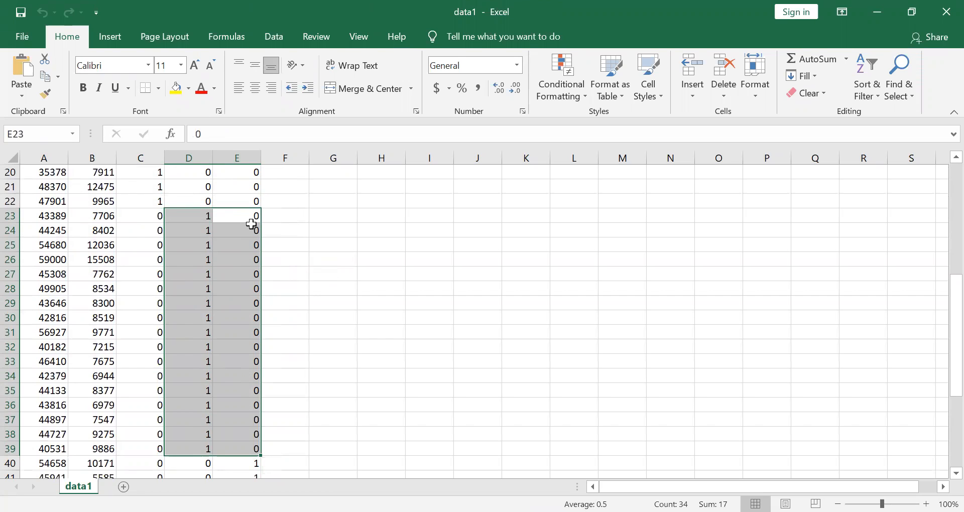
Step: Go down the D3 column from row 23 to row 40 and over to the D1 value in that row
click(251, 215)
key(Left)
key(Down)
key(Down)
key(Down)
key(Down)
key(Down)
key(Down)
key(Down)
key(Down)
key(Down)
key(Down)
key(Down)
key(Down)
key(Down)
key(Down)
key(Down)
key(Down)
key(Down)
key(Right)
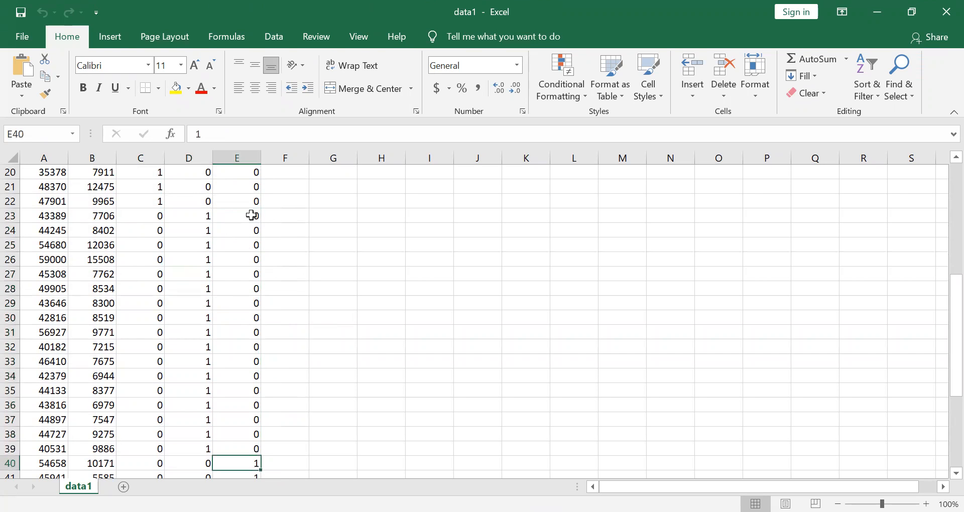
Step: Highlight the D1 values equal to 1, from row 40 to the last data row, 52
key(shift+Down)
key(shift+Down)
key(shift+Down)
key(shift+Down)
key(shift+Down)
key(shift+Down)
key(shift+Down)
key(shift+Down)
key(shift+Down)
key(shift+Down)
key(shift+Down)
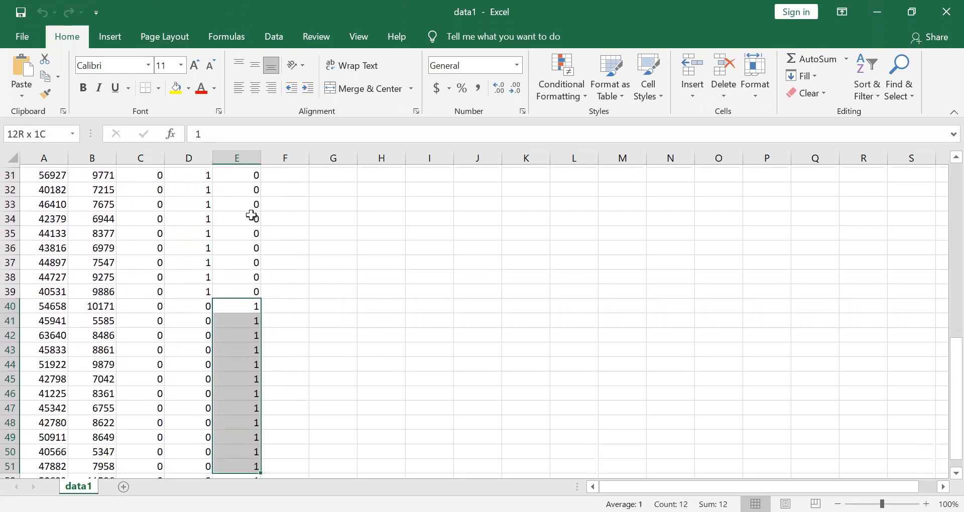
key(shift+Down)
key(shift+Down)
key(shift+Down)
key(shift+Up)
key(shift+Up)
Step: Compare the D2, D3 and D1 values around row 39, where the D3 group ends and the D1 group begins
key(Up)
key(Up)
key(Down)
key(Down)
key(Up)
key(Down)
key(Up)
key(Left)
key(Left)
key(Right)
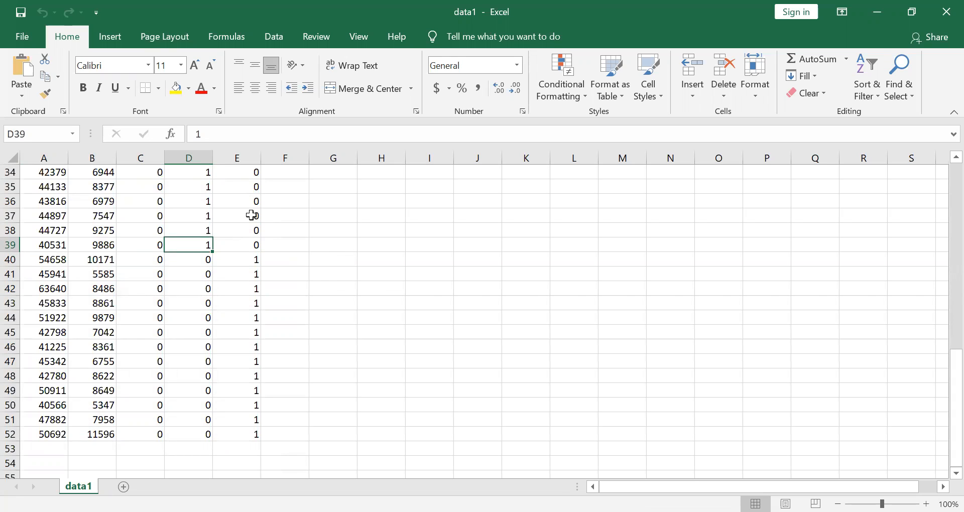
key(Up)
key(Up)
key(Down)
key(Down)
key(Right)
Step: Look through the D1 values from row 39 upward to the column's header
key(Up)
key(Up)
key(Up)
key(Up)
key(Up)
key(Up)
key(Up)
key(Up)
key(Up)
key(Up)
key(Up)
key(Up)
key(Up)
key(Up)
key(Up)
key(Up)
key(Up)
key(Up)
key(Up)
key(Up)
key(Up)
key(Up)
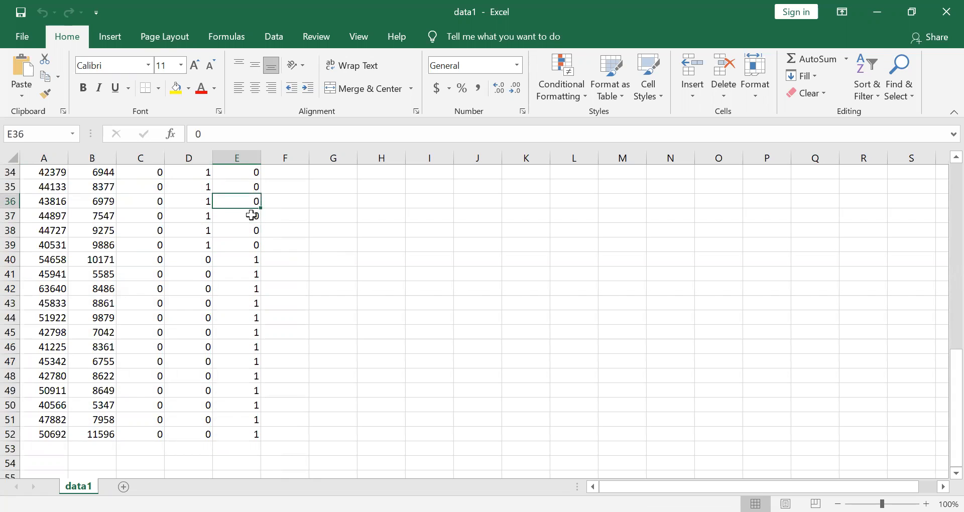
key(Up)
key(Up)
key(Up)
key(Up)
key(Up)
key(Up)
key(Up)
key(Up)
key(Up)
key(Up)
key(Up)
Step: Compare the D2, D3 and D1 values in the first data rows
key(Down)
key(Left)
key(Left)
key(Right)
key(Right)
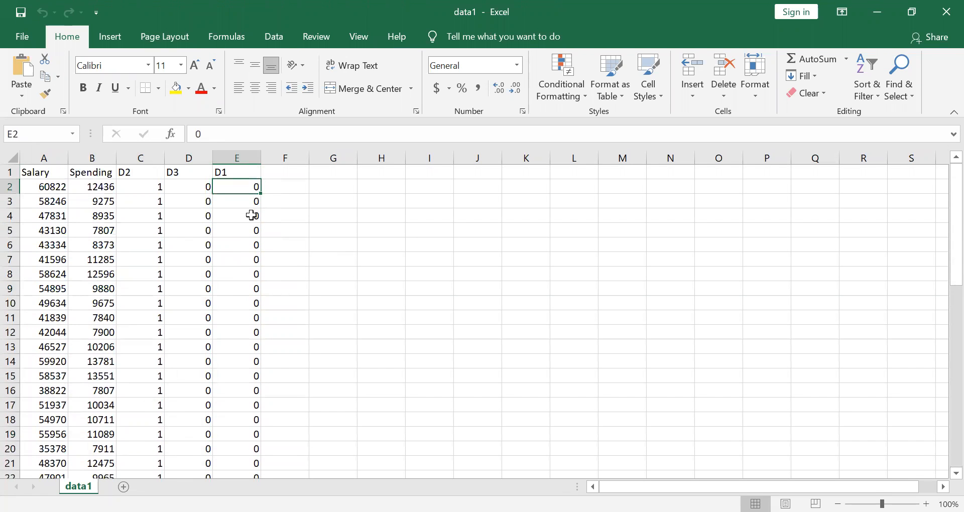
key(Left)
key(Left)
key(Down)
key(Down)
key(Up)
key(Up)
key(Down)
key(Up)
key(Right)
key(Right)
key(Right)
key(Left)
Step: Look through the D1 values of the D2 group, from row 2 down to row 22
key(Down)
key(Down)
key(Down)
key(Down)
key(Down)
key(Down)
key(Down)
key(Down)
key(Down)
key(Down)
key(Down)
key(Down)
key(Down)
key(Down)
key(Down)
key(Down)
key(Down)
key(Down)
key(Down)
key(Down)
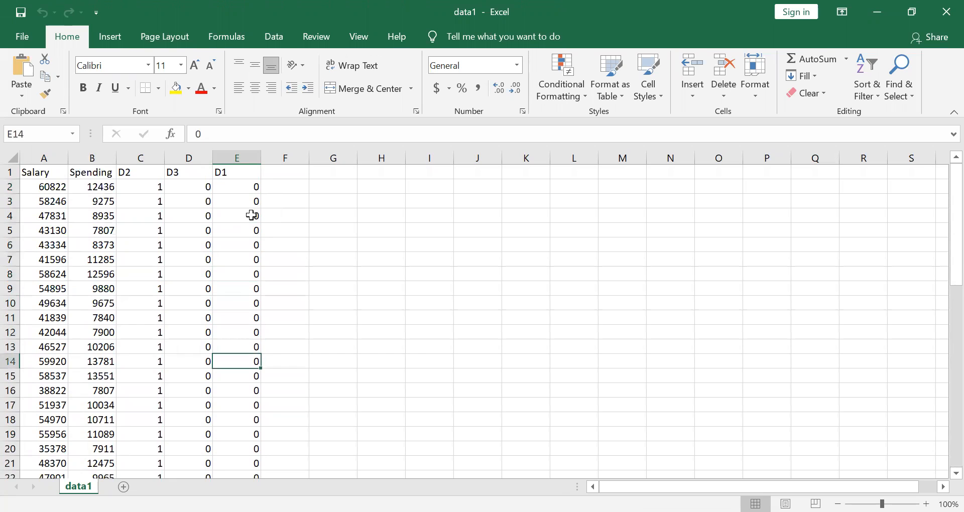
key(Down)
key(Up)
key(Up)
key(Up)
key(Up)
key(Up)
key(Up)
key(Up)
key(Up)
key(Up)
key(Up)
key(Up)
key(Up)
key(Up)
key(Up)
key(Up)
key(Up)
key(Up)
key(Up)
key(Up)
key(Up)
key(Down)
key(Down)
key(Down)
key(Down)
key(Down)
key(Down)
key(Down)
key(Down)
key(Down)
key(Down)
key(Down)
key(Down)
key(Down)
key(Down)
key(Down)
key(Down)
key(Down)
key(Down)
key(Down)
key(Down)
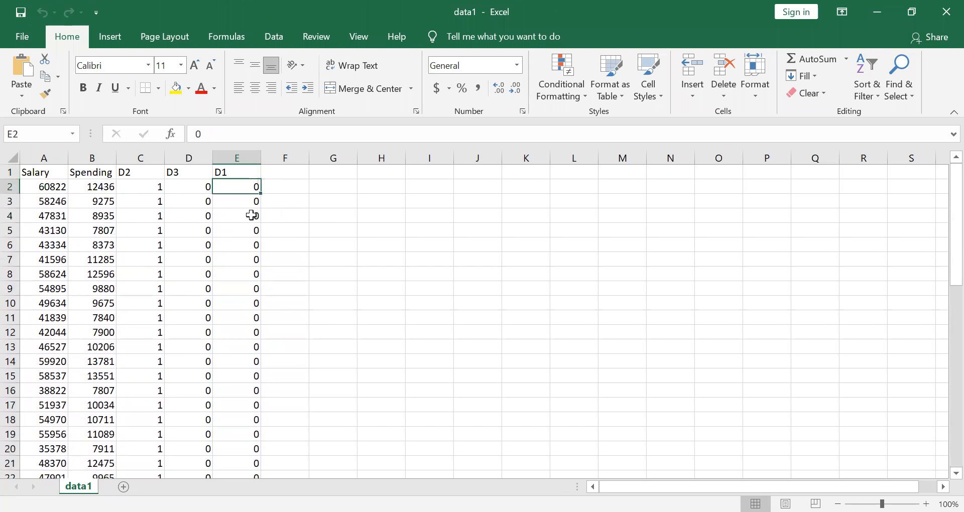
key(Up)
key(Up)
key(Up)
key(Up)
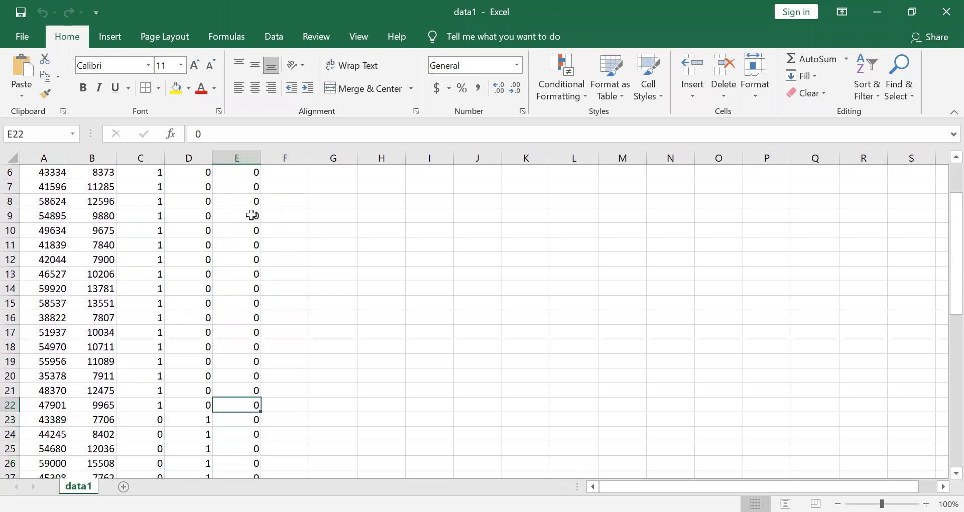
Step: Compare the D2, D3 and D1 values in rows 22 and 23, where the D2 group ends and the D3 group begins
key(Left)
key(Left)
key(Right)
key(Right)
key(Down)
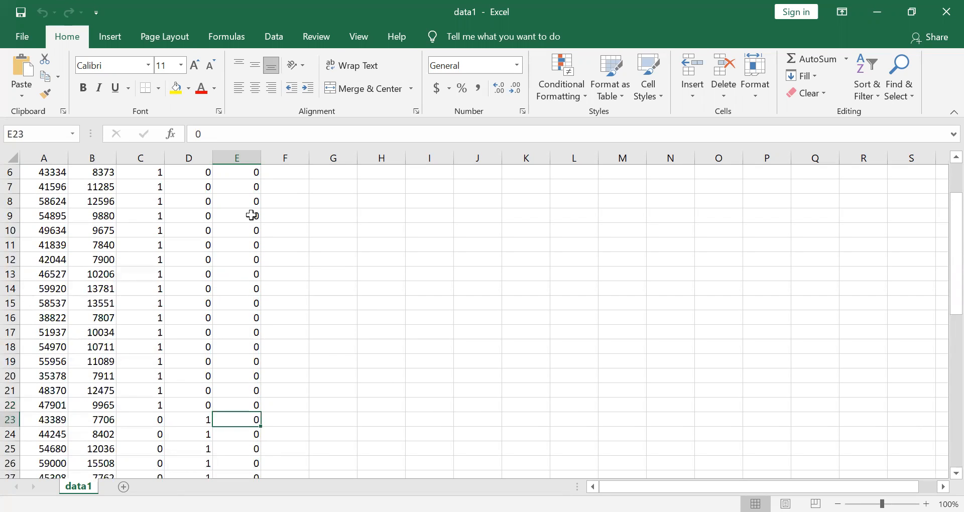
key(Left)
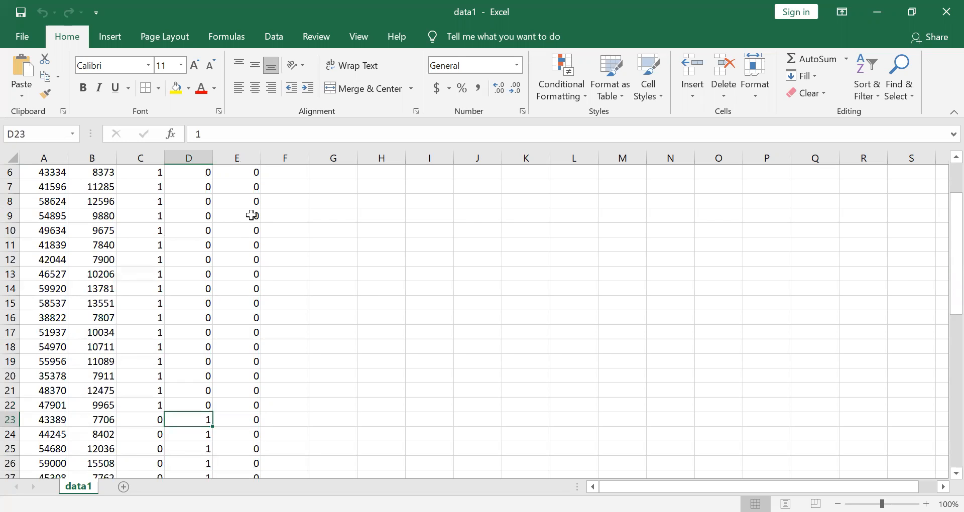
key(Left)
key(Left)
key(Left)
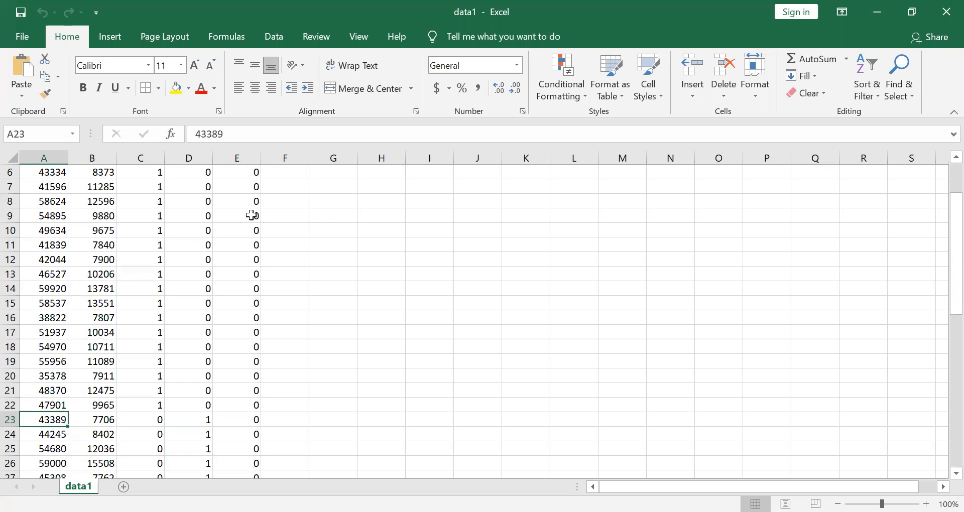
key(Right)
key(Right)
key(Right)
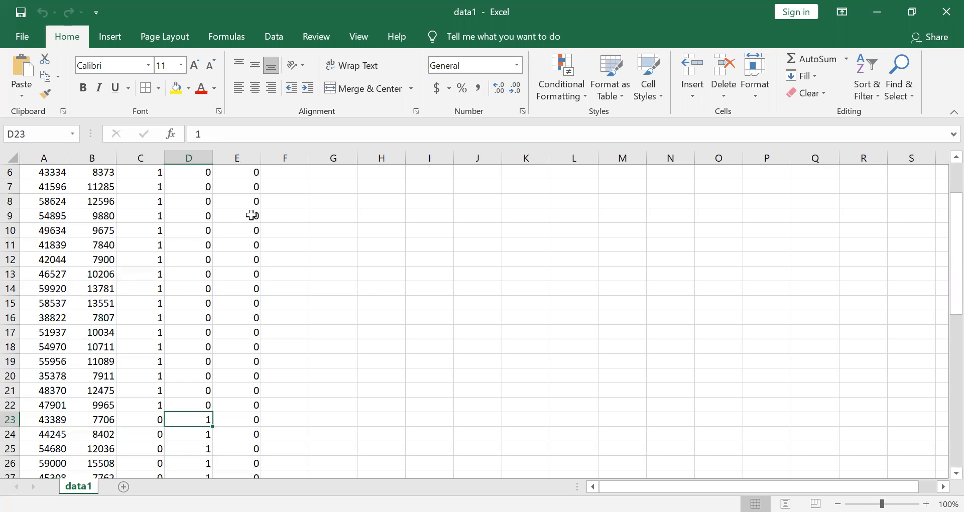
key(Left)
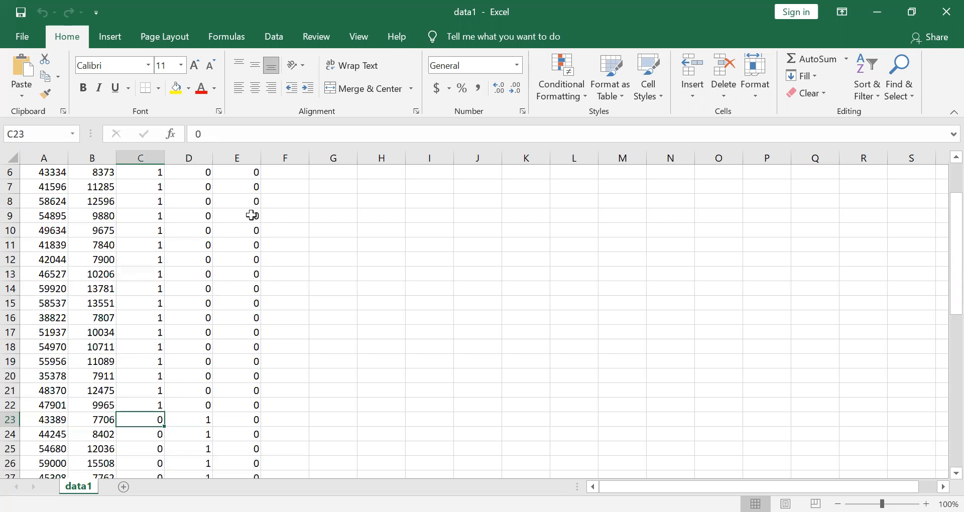
key(Right)
key(Right)
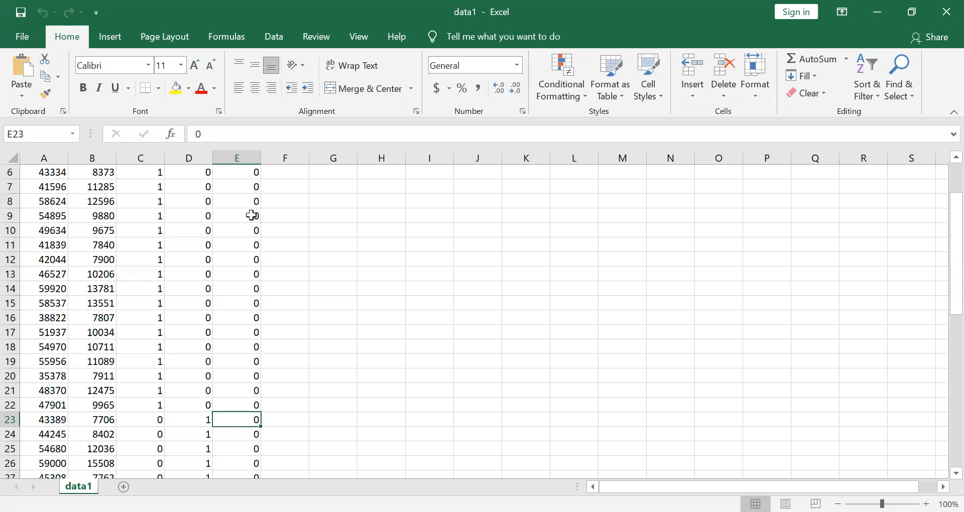
Step: Look through the D1 values of the D3 group, from row 23 down to the start of the D1 group in row 40
key(Down)
key(Down)
key(Down)
key(Down)
key(Down)
key(Down)
key(Down)
key(Down)
key(Down)
key(Down)
key(Down)
key(Down)
key(Down)
key(Down)
key(Down)
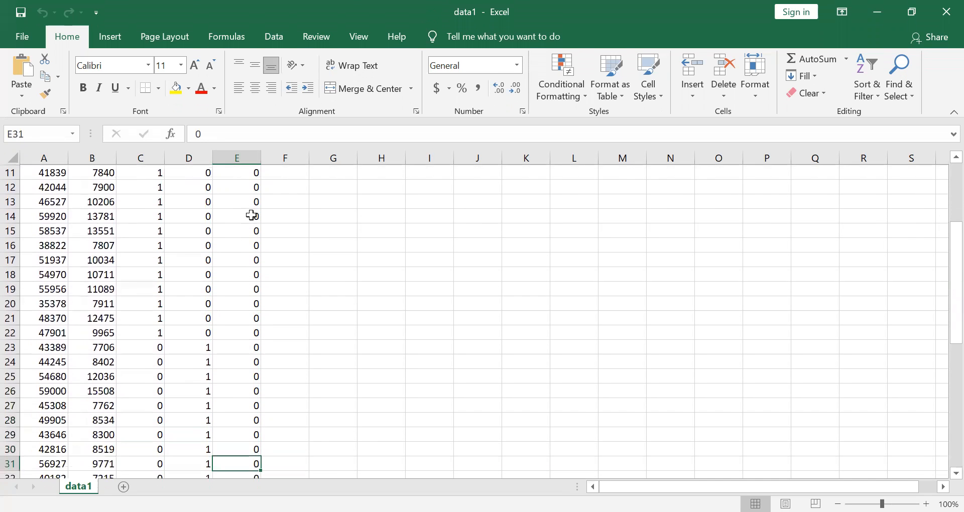
key(Down)
key(Down)
key(Down)
key(Down)
key(Up)
key(Up)
key(Down)
key(Down)
key(Down)
key(Up)
key(Up)
key(Up)
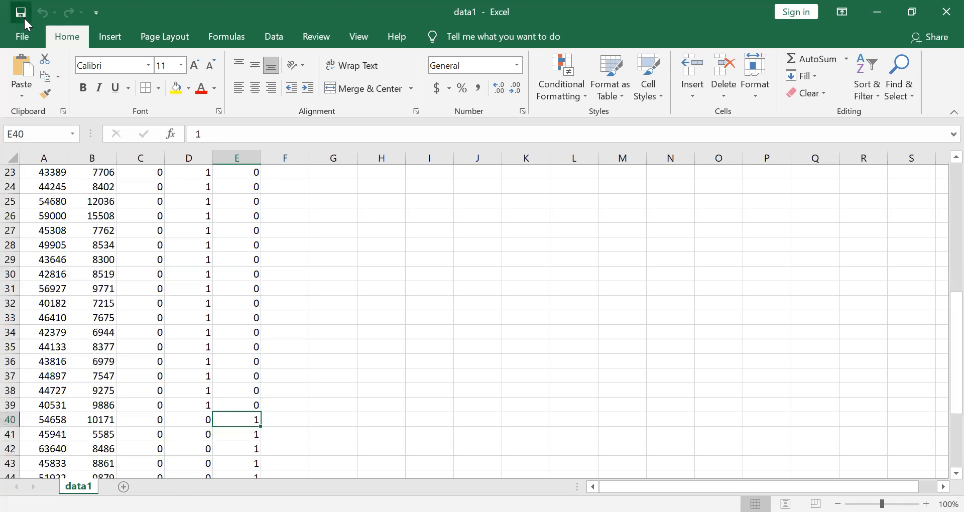
Step: Try to save data1 to the Desktop as CSV (Comma delimited), and cancel the save
click(22, 37)
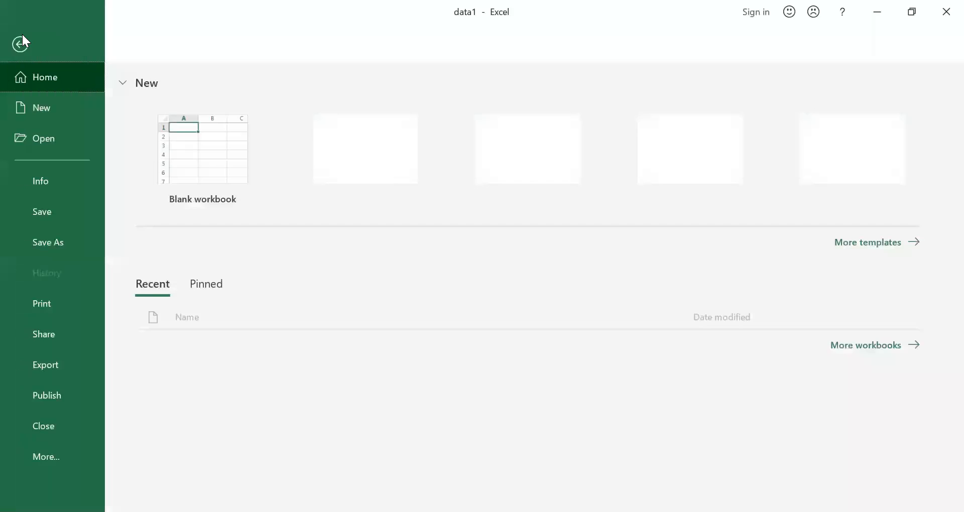
click(47, 208)
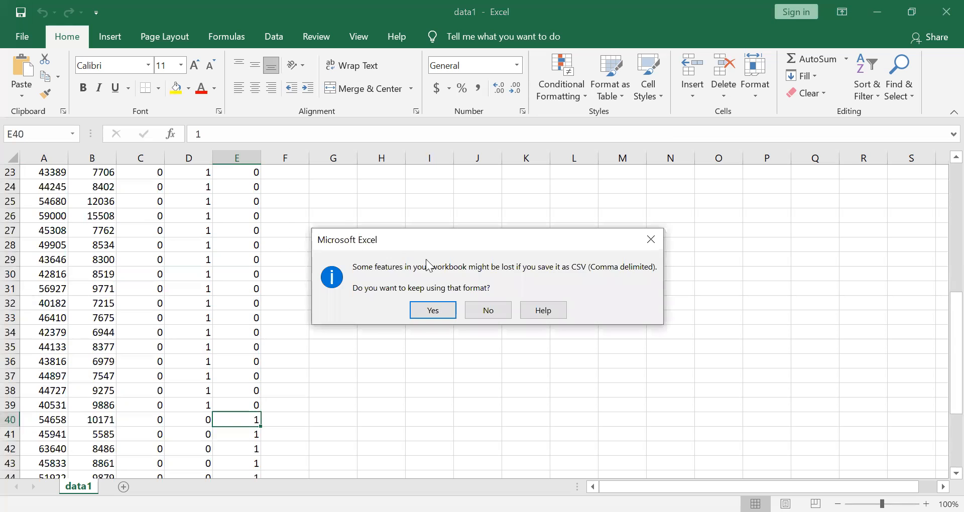
click(654, 239)
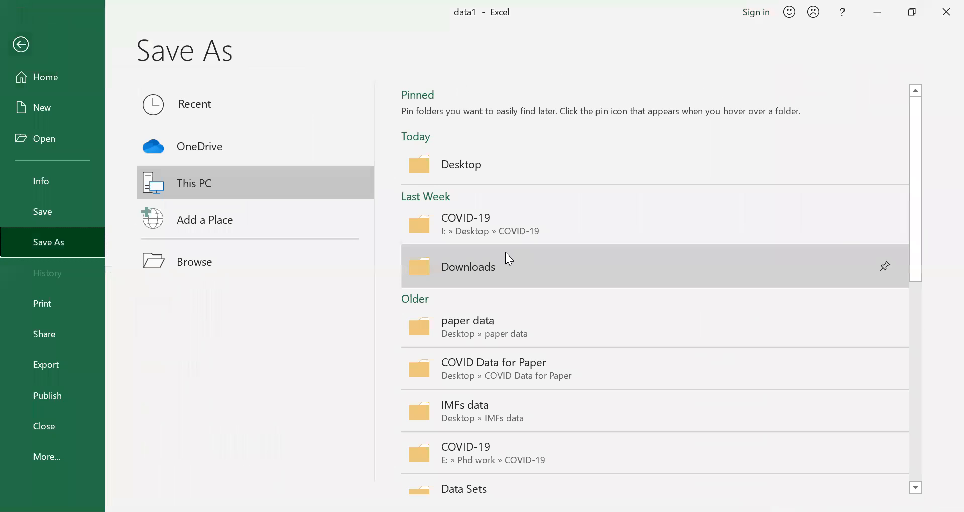
click(429, 177)
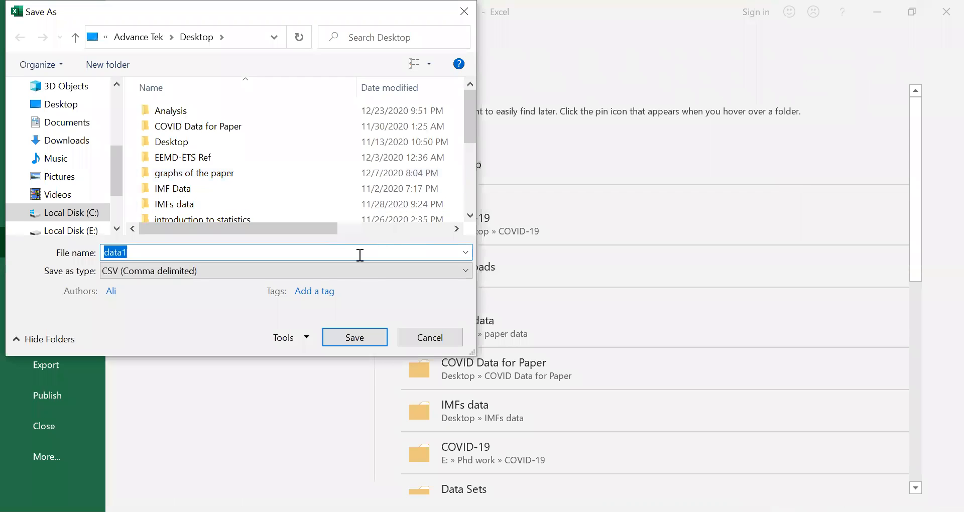
click(322, 267)
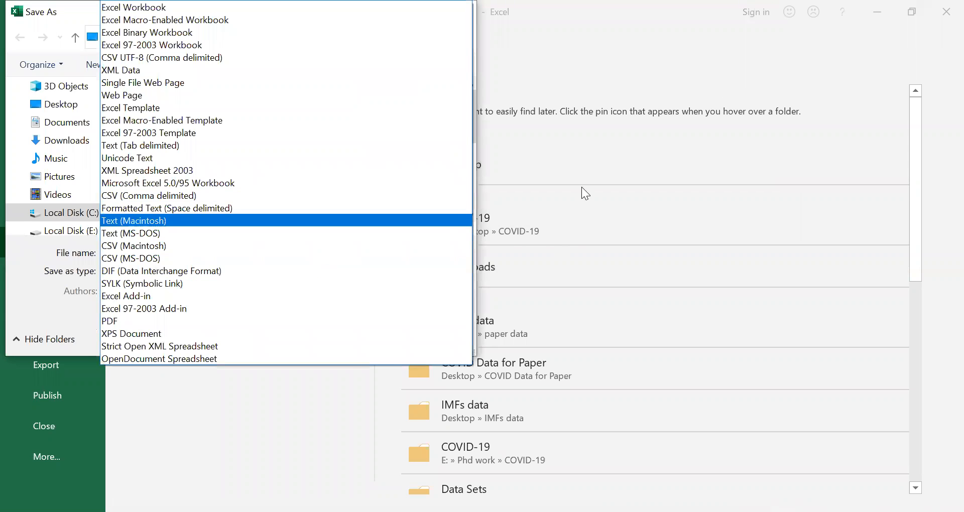
click(575, 165)
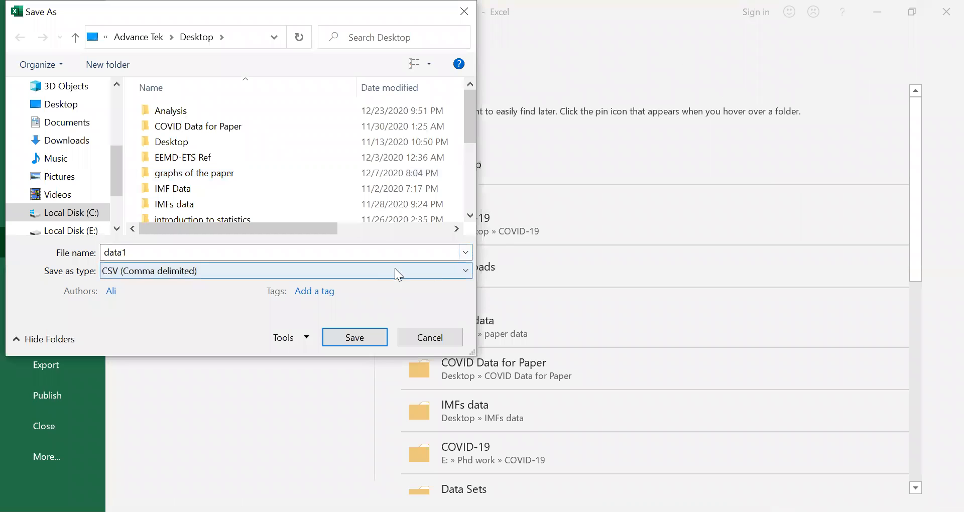
click(413, 269)
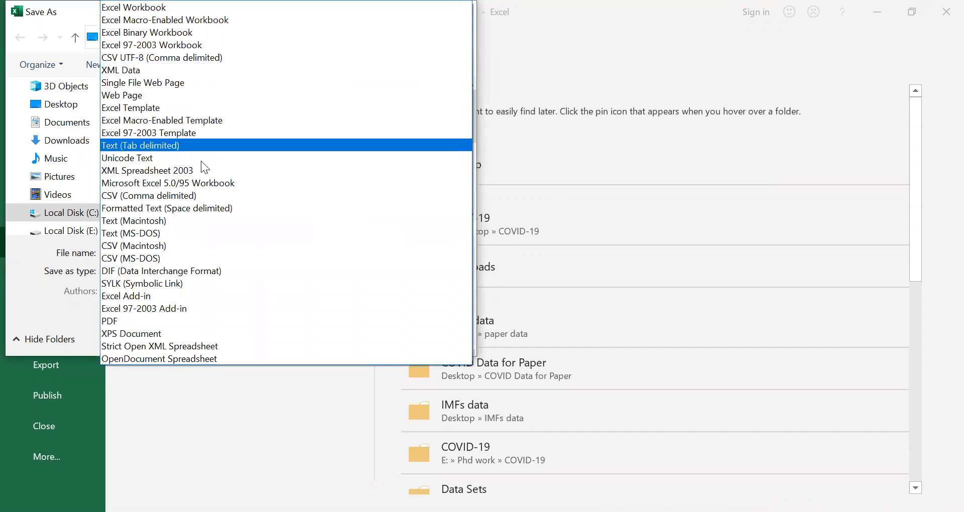
click(166, 197)
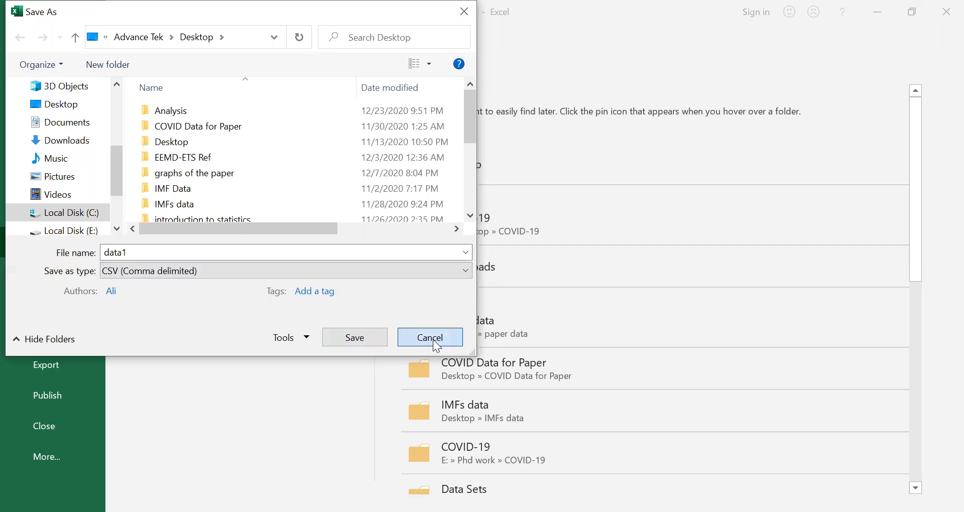
key(Escape)
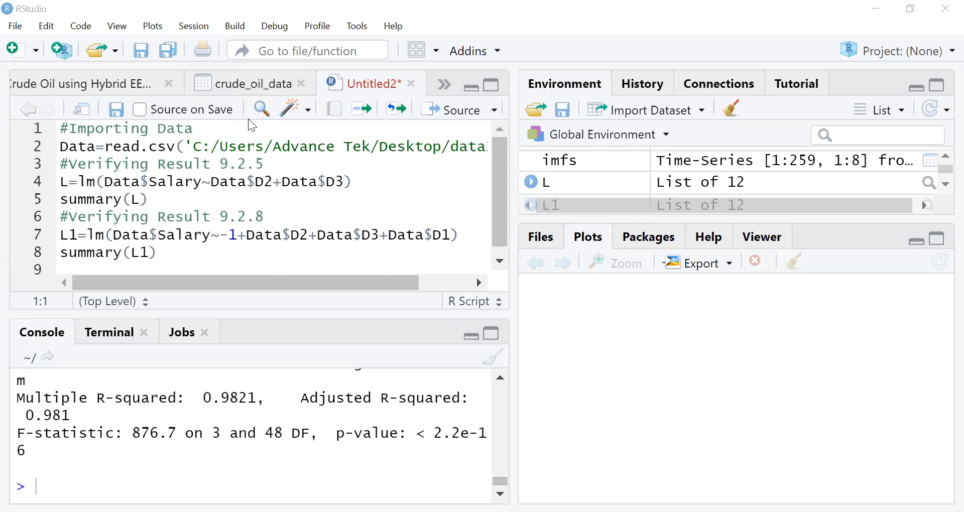
Step: Highlight the read.csv line in the RStudio script and read the full path to data1.csv
key(Down)
key(shift+Down)
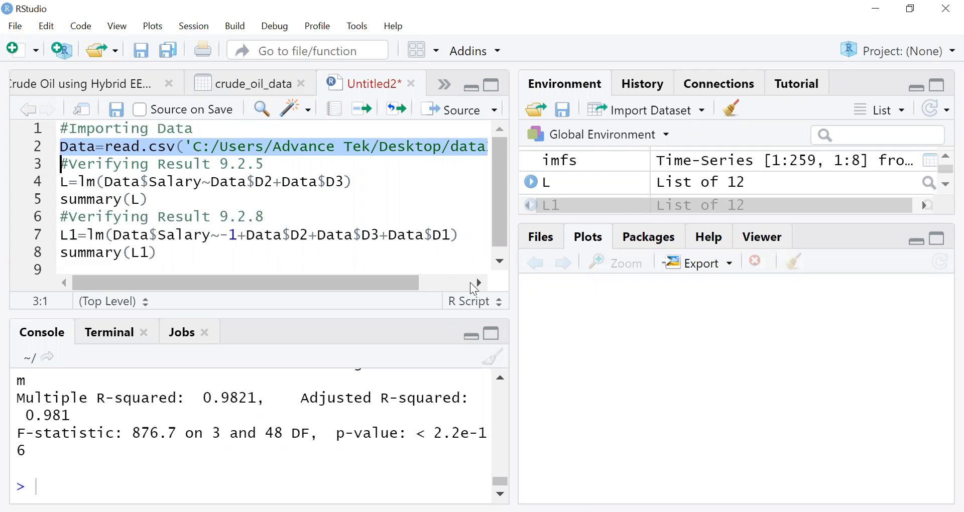
click(478, 285)
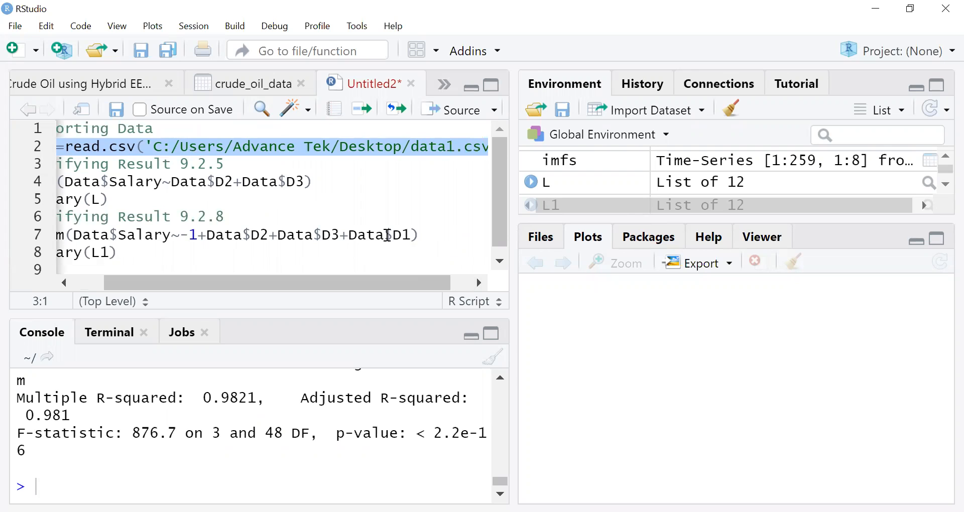
click(477, 283)
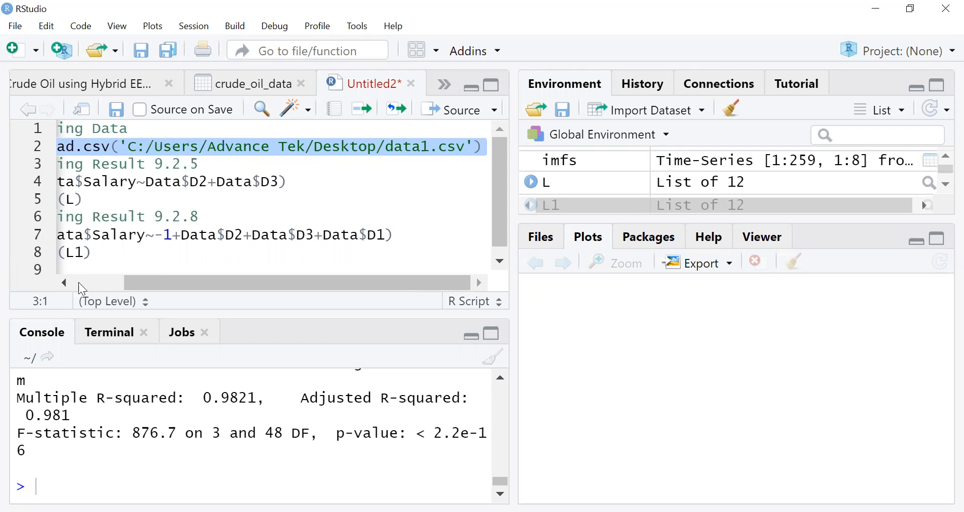
scroll(58, 287, left, 3)
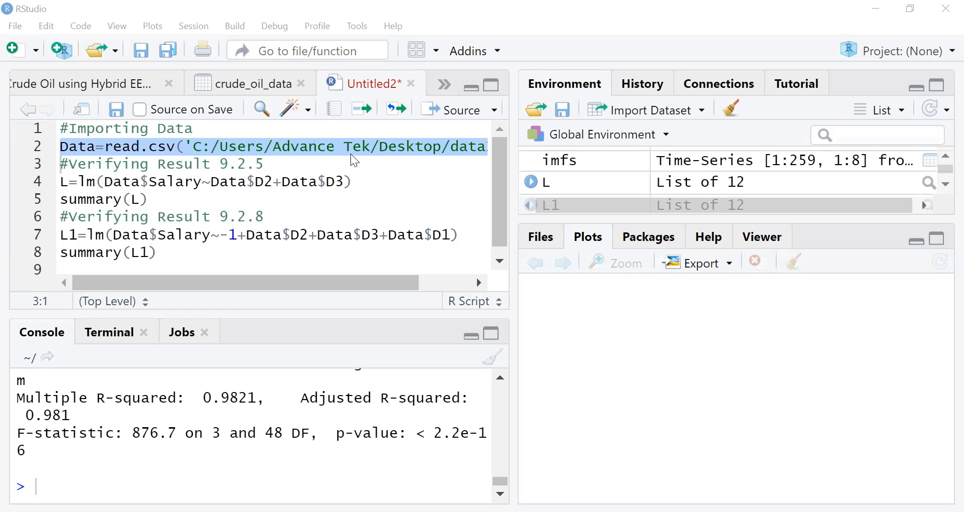
click(478, 282)
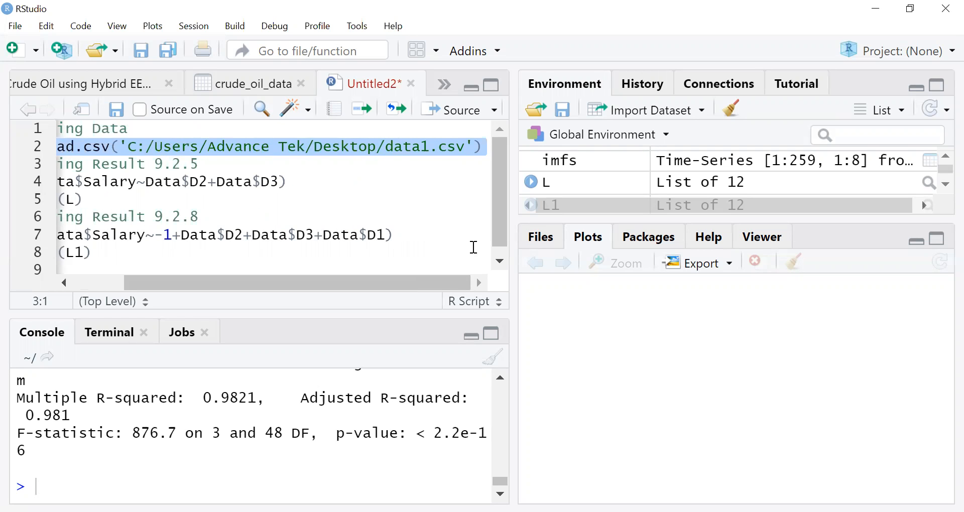
click(65, 282)
click(65, 283)
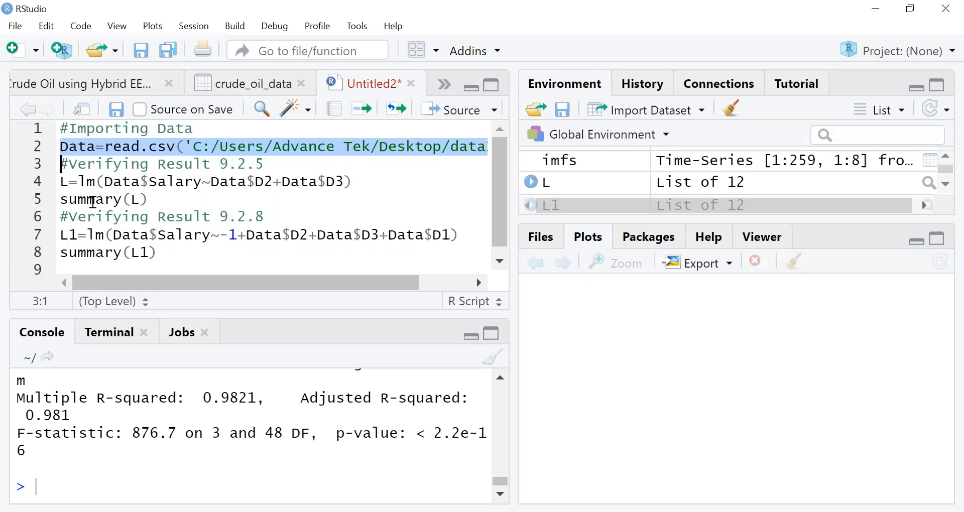
Step: Add the line Data below the #Verifying Result 9.2.5 comment and run it to print the dataset
click(61, 182)
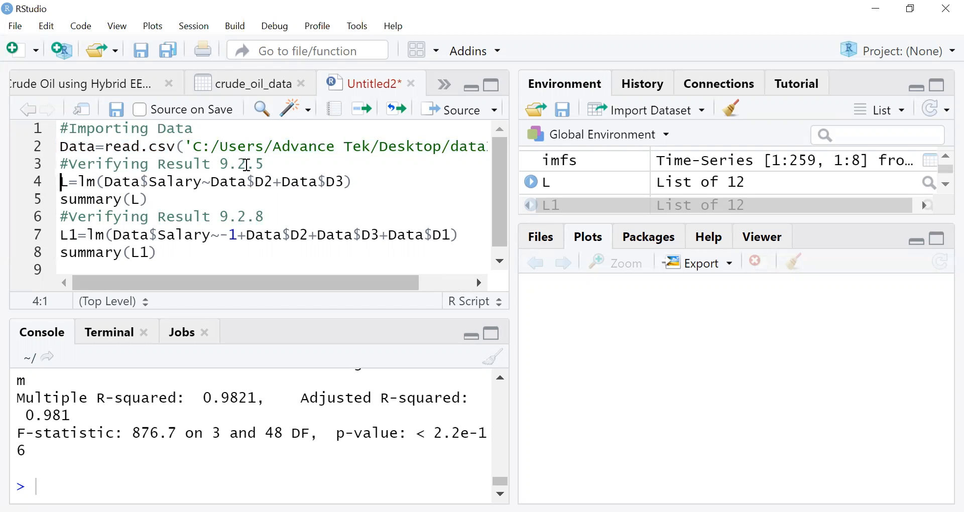
click(272, 163)
key(Return)
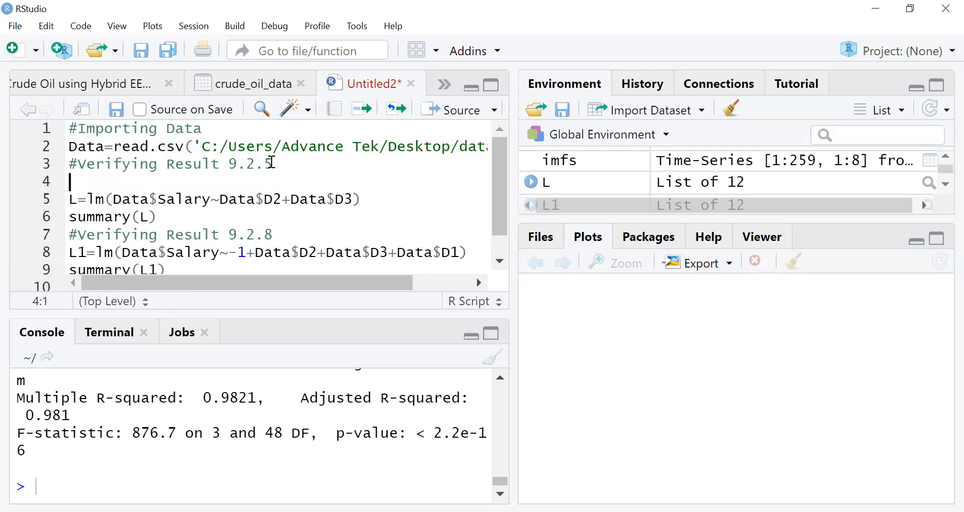
text(Data)
key(ctrl+Return)
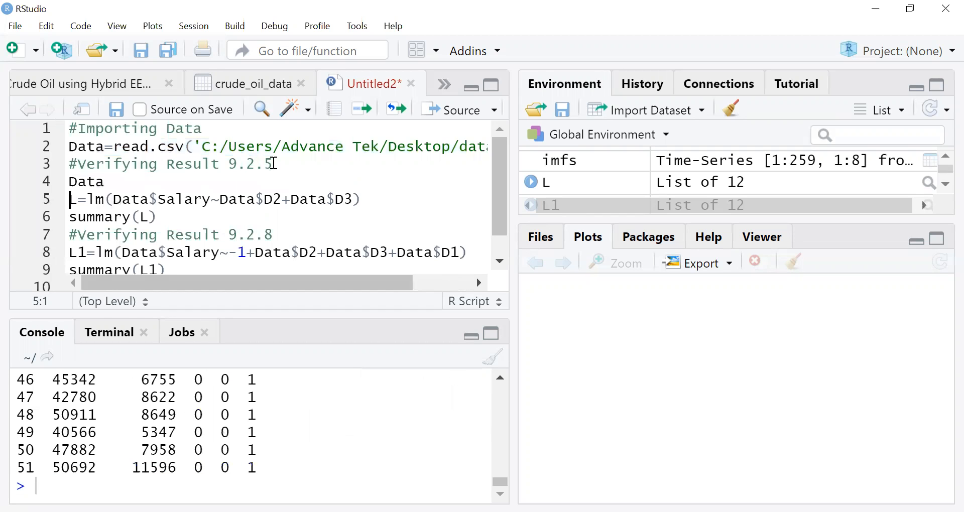
Step: Look through the printed Salary, Spending, D2, D3 and D1 values in the console output
click(500, 379)
drag(496, 383, 499, 383)
scroll(474, 373, down, 5)
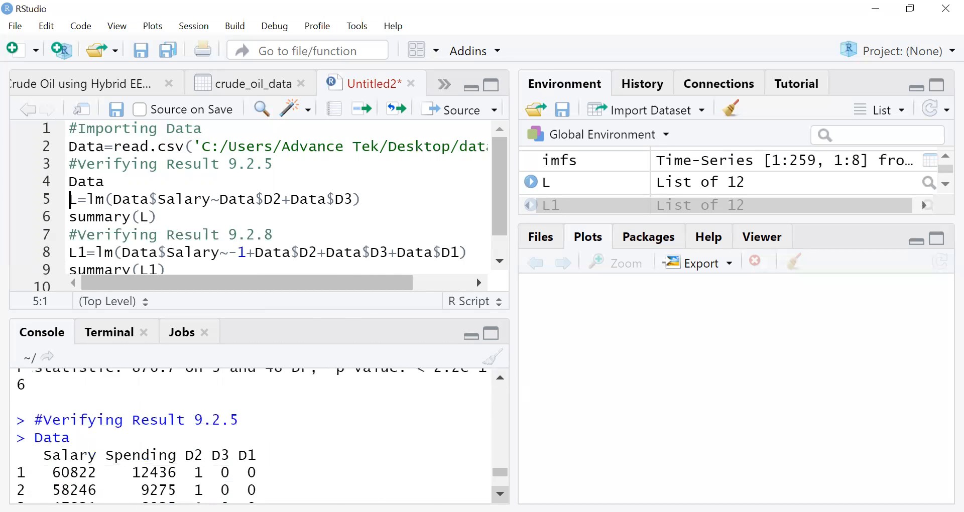
drag(500, 378, 499, 378)
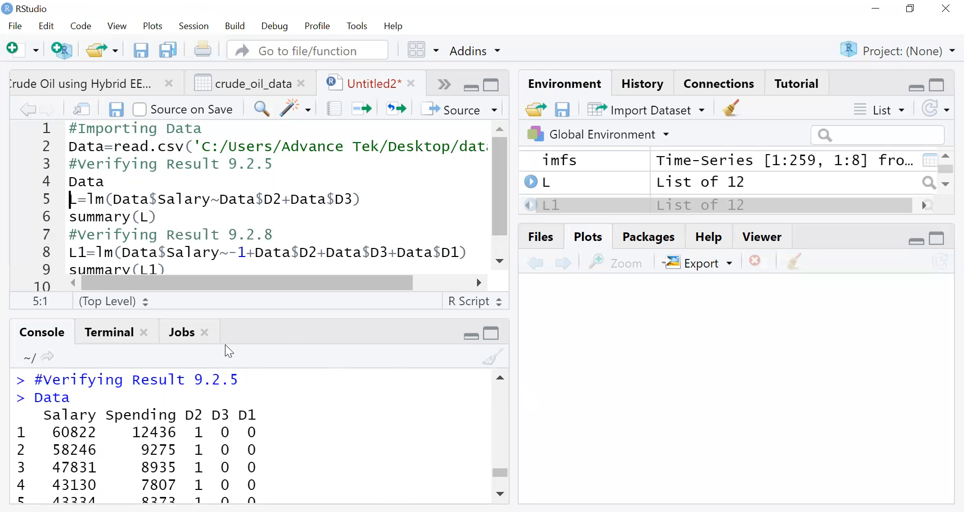
click(97, 339)
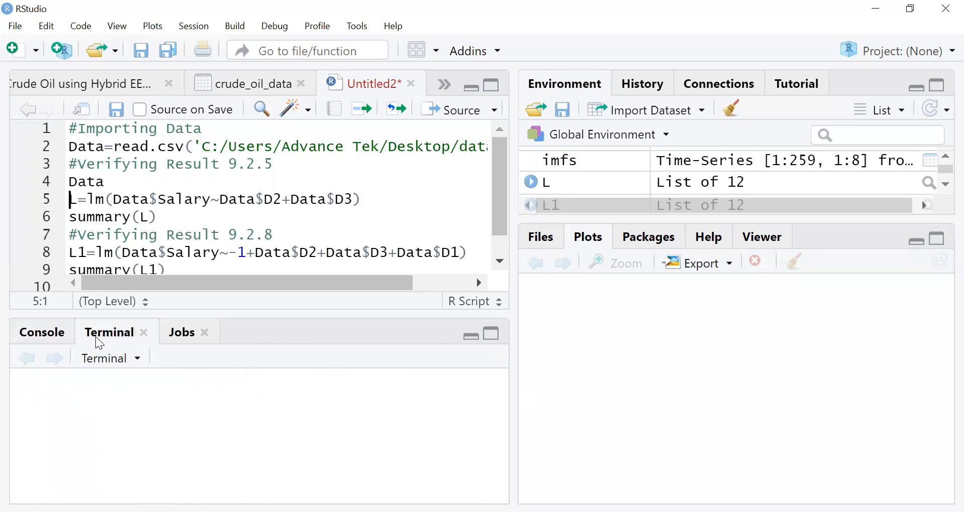
click(48, 338)
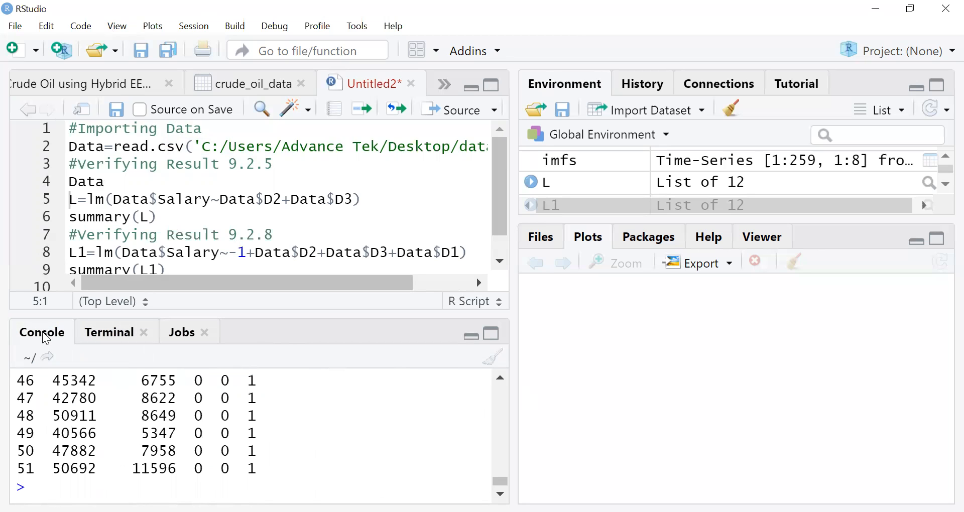
scroll(500, 386, up, 4)
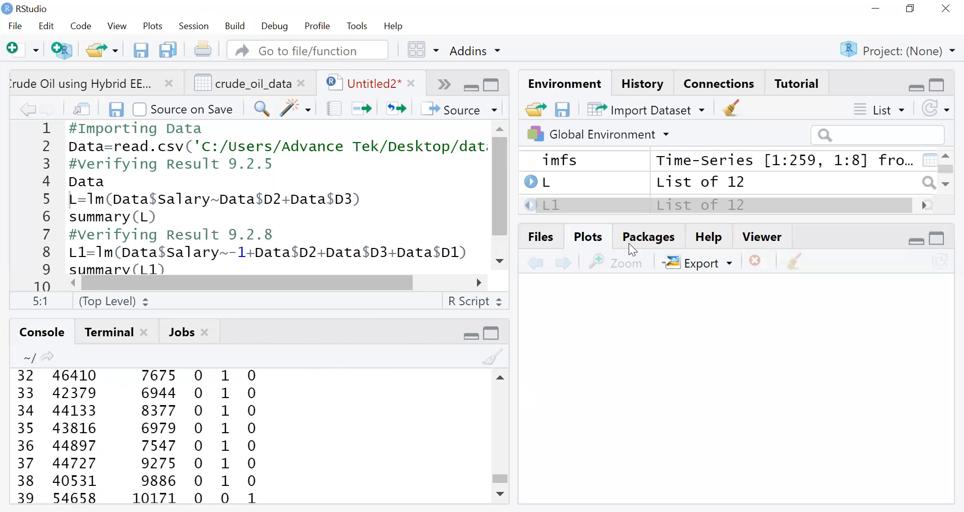
click(644, 242)
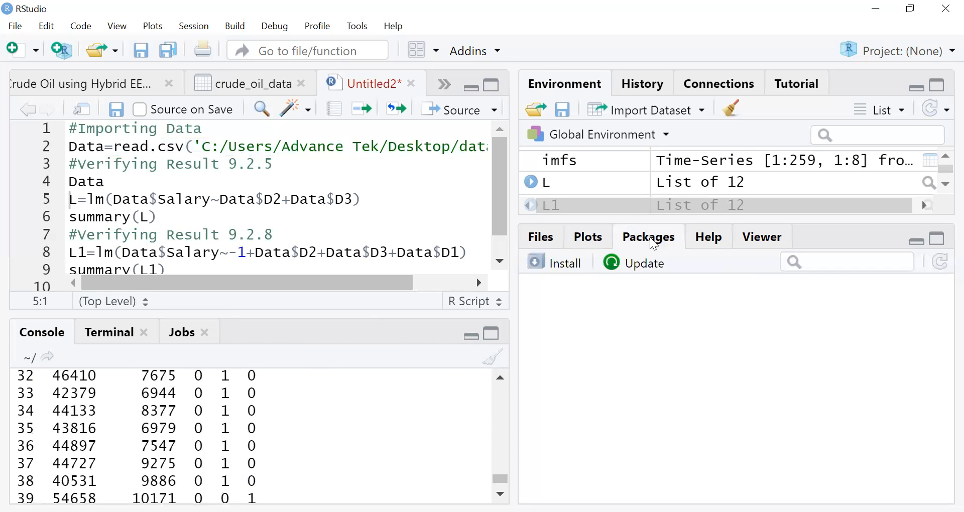
click(592, 243)
click(542, 237)
click(588, 243)
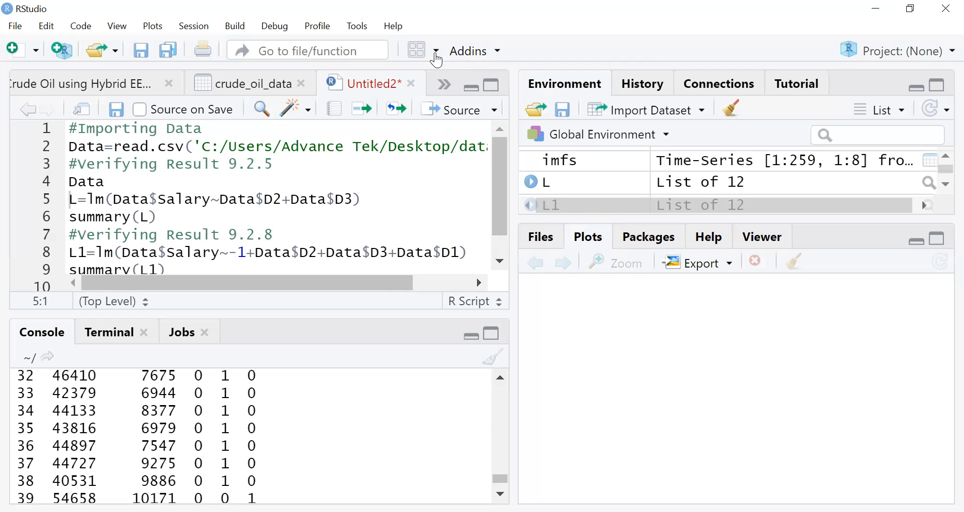
click(436, 60)
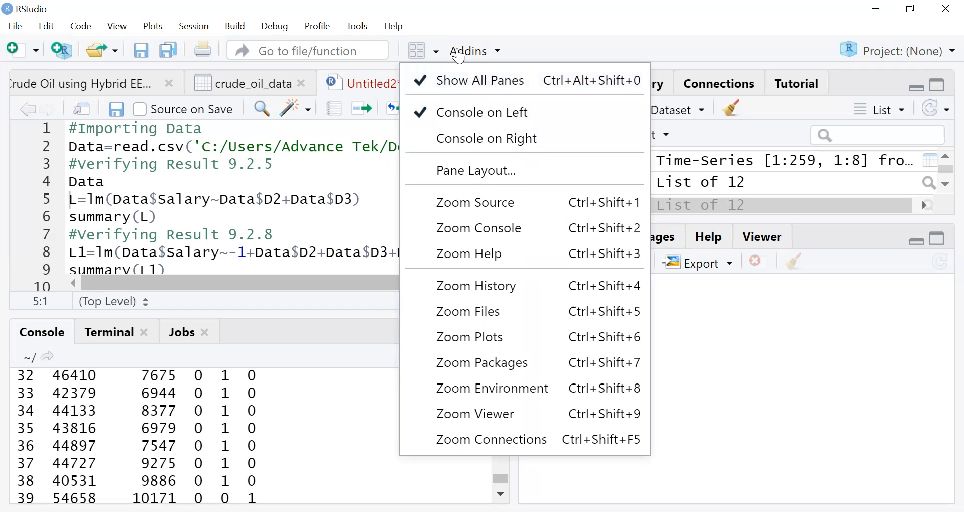
key(Escape)
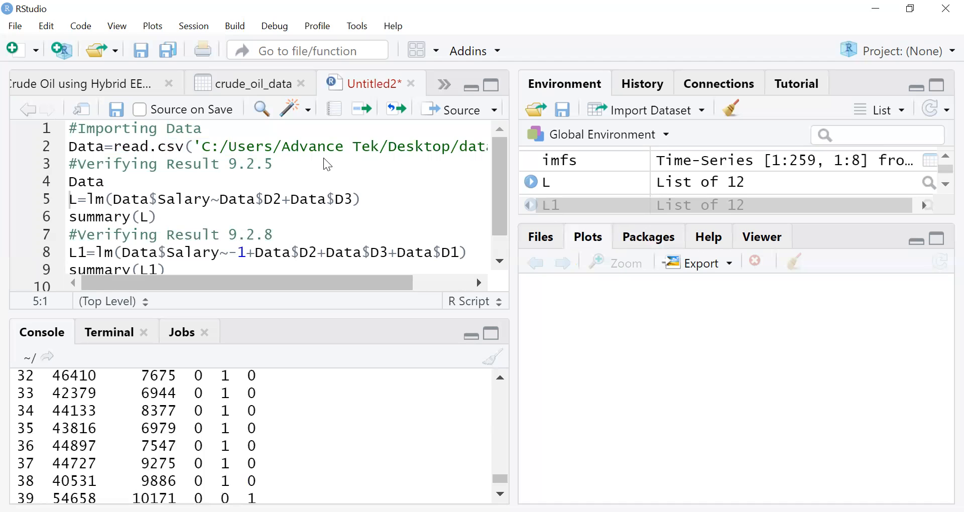
Step: Append $ to Data on line 4 to browse its column names, and remove the $ again
click(115, 177)
text($)
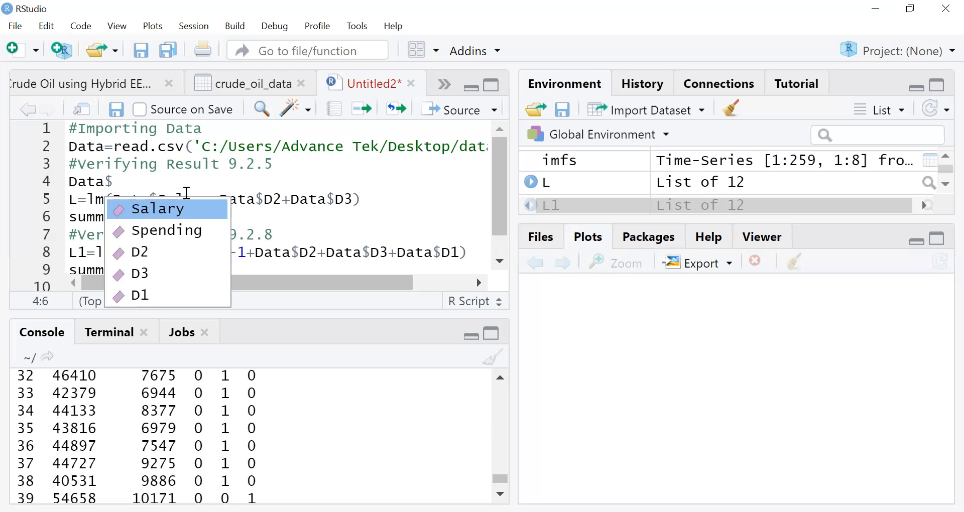
key(Down)
key(Down)
key(Down)
key(Up)
key(Up)
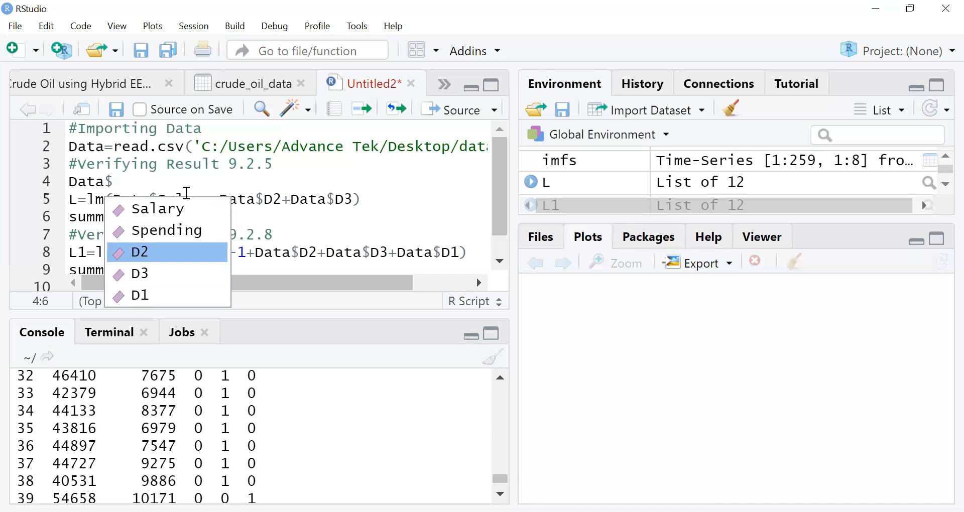
key(Escape)
key(BackSpace)
Step: Re-enter Data$Salary as the dependent variable in the L=lm() formula on line 5, picking Salary from the column suggestions
key(Down)
key(Left)
key(Left)
key(Right)
key(Right)
key(Right)
key(Right)
key(Right)
key(Right)
key(Right)
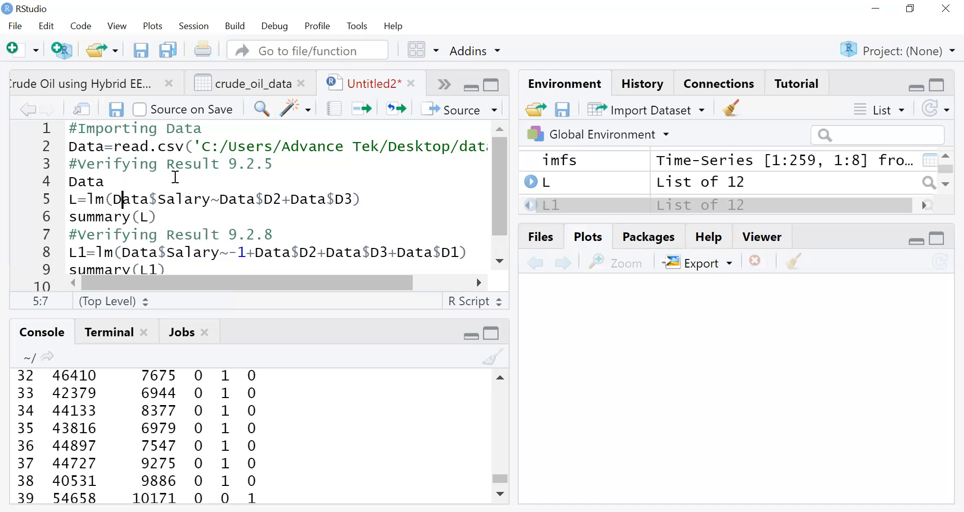
key(Right)
key(Right)
key(Right)
key(Right)
key(Right)
key(Right)
key(Right)
key(BackSpace)
key(BackSpace)
key(BackSpace)
key(BackSpace)
key(BackSpace)
key(BackSpace)
key(BackSpace)
key(BackSpace)
key(BackSpace)
key(BackSpace)
key(BackSpace)
text(Data$)
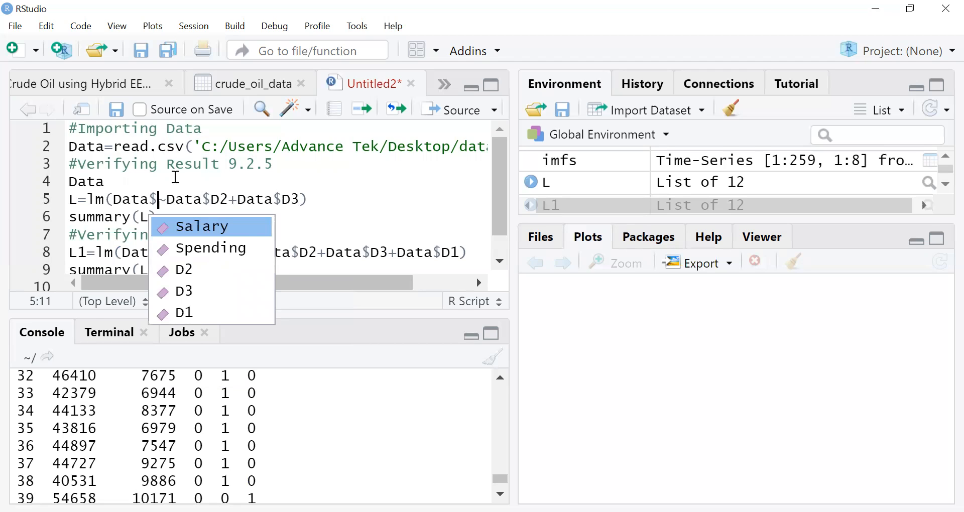
key(Return)
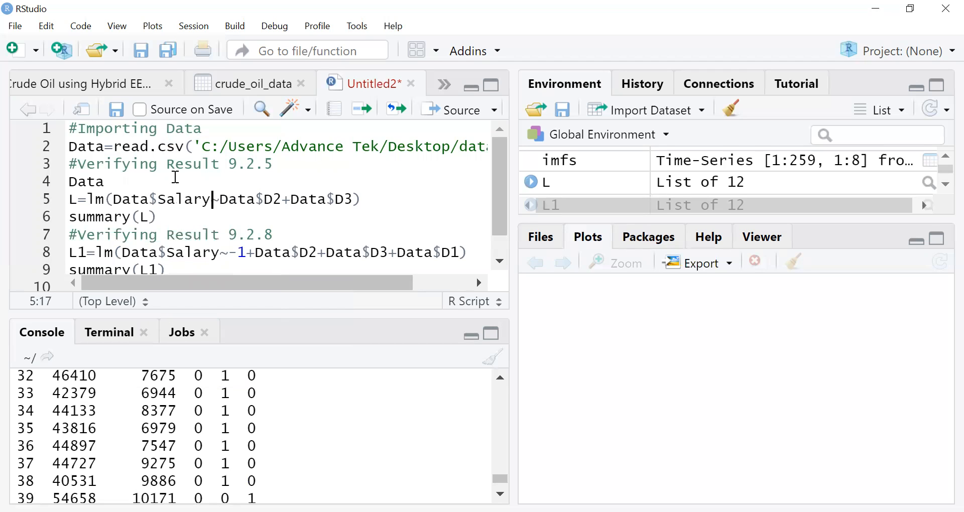
Step: Re-enter Data$D2 as the first regressor in the L=lm() formula, choosing D2 from the column suggestions
key(Right)
key(Right)
key(Right)
key(Right)
key(Right)
key(Right)
key(Right)
key(Right)
key(BackSpace)
key(BackSpace)
key(BackSpace)
key(BackSpace)
key(BackSpace)
key(BackSpace)
key(BackSpace)
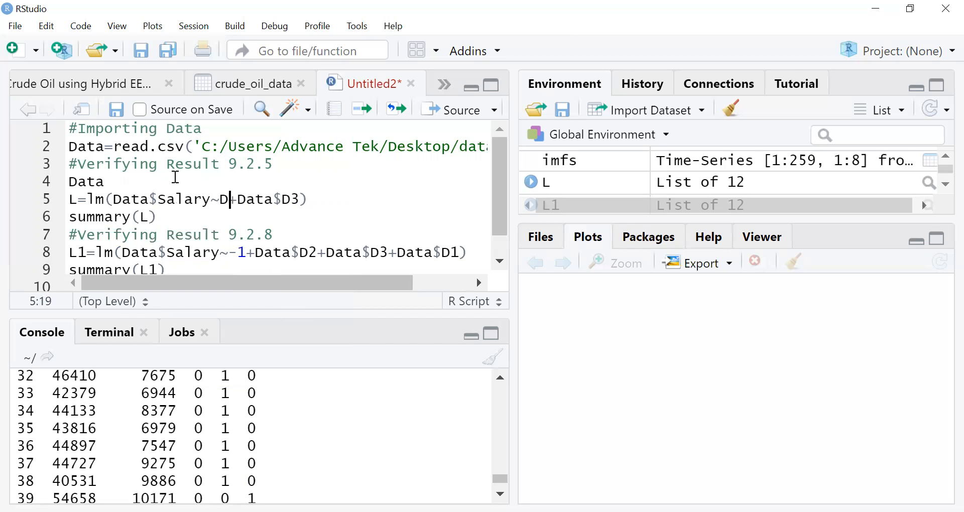
text(Data)
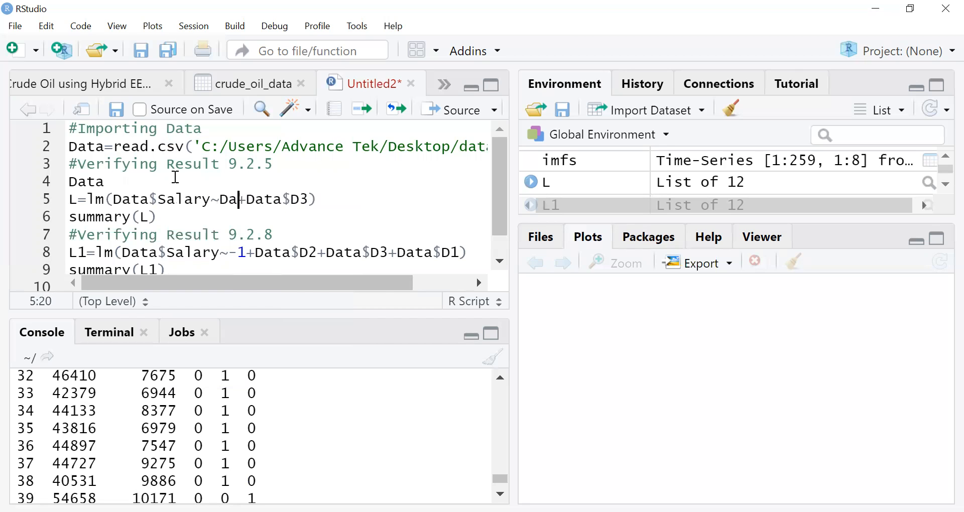
text($)
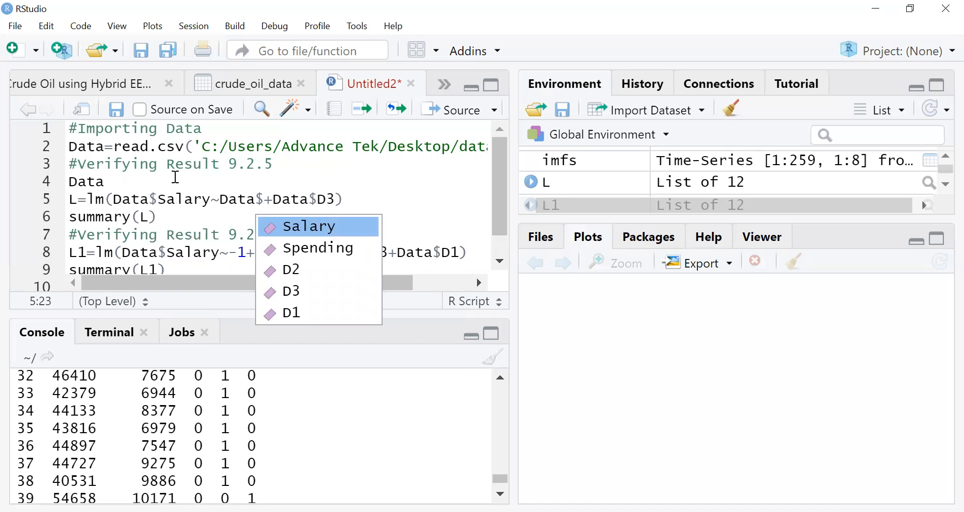
key(Down)
key(Down)
key(Return)
Step: Run the completed line L=lm(Data$Salary~Data$D2+Data$D3) to fit the regression
key(Right)
key(Right)
key(Right)
key(Right)
key(Right)
key(Right)
key(Right)
key(Right)
key(Right)
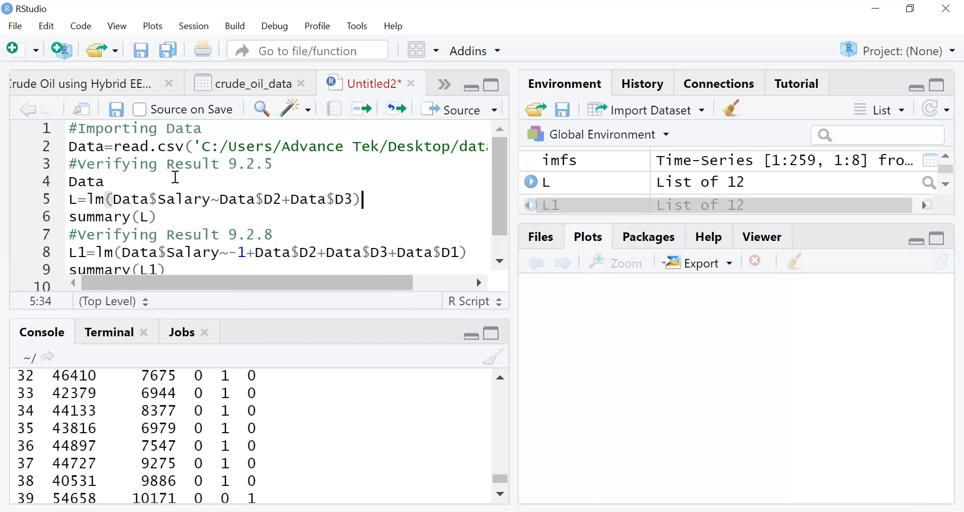
key(ctrl+Return)
Step: Run the #Verifying Result 9.2.8 comment together with the L1=lm() line below it
key(Right)
key(Right)
key(Right)
key(Right)
key(Right)
key(Right)
key(Right)
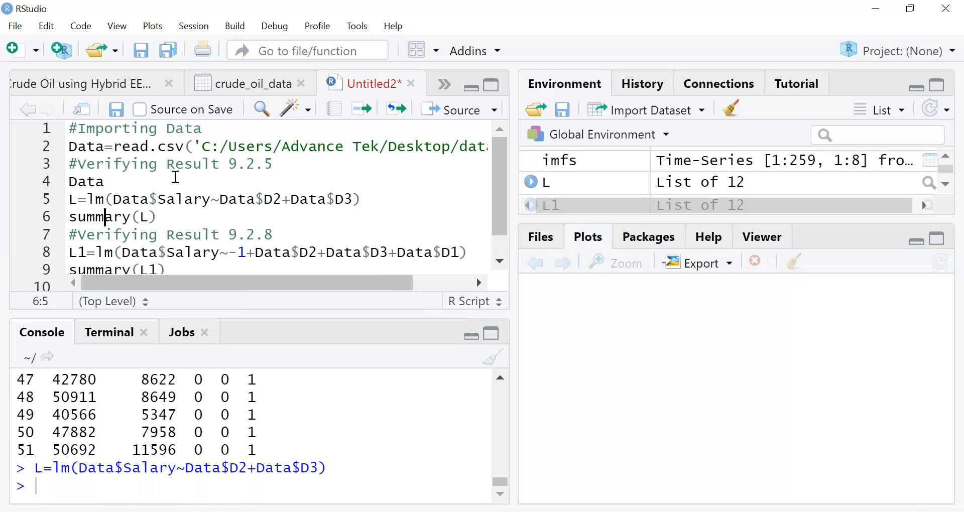
key(Right)
key(Right)
key(Right)
key(Right)
key(ctrl+Return)
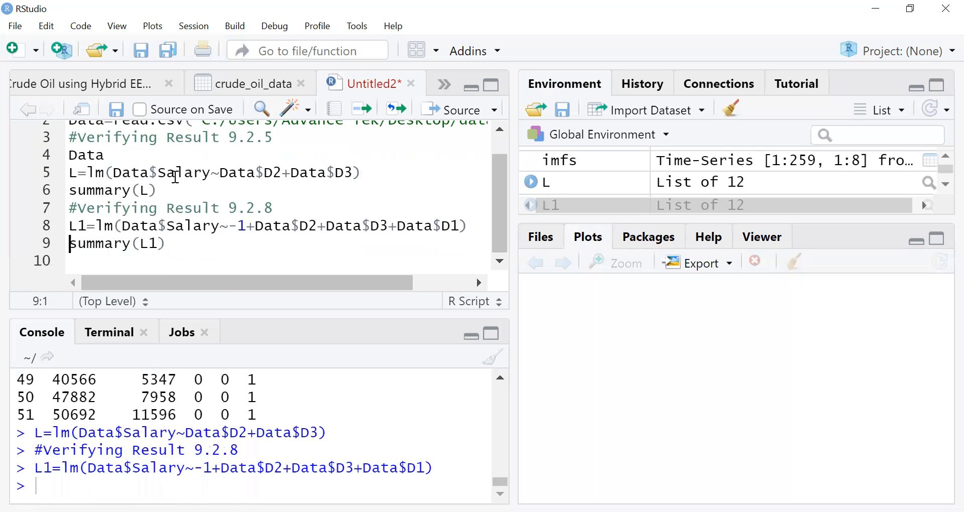
Step: Return to line 6 and run summary(L) to print the regression summary for result 9.2.5
key(Left)
key(Left)
key(Left)
key(Left)
click(162, 189)
key(ctrl+Return)
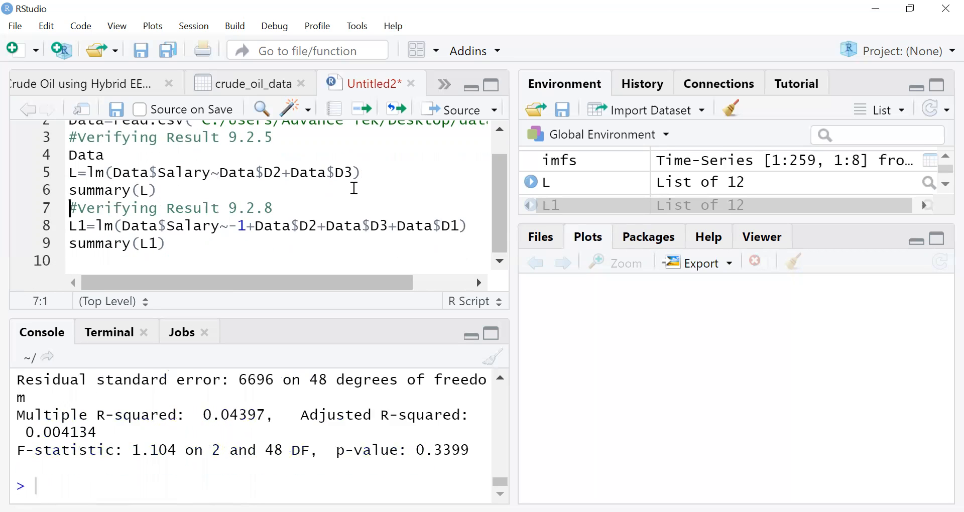
Step: Examine the summary(L) output, from the intercept, D2 and D3 coefficients down to the R-squared and F-statistic
click(501, 377)
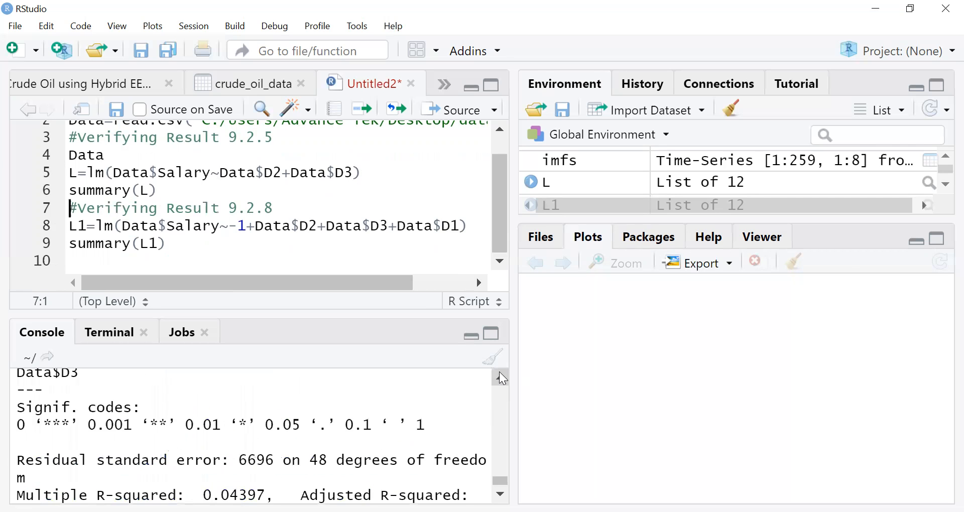
click(501, 378)
click(501, 377)
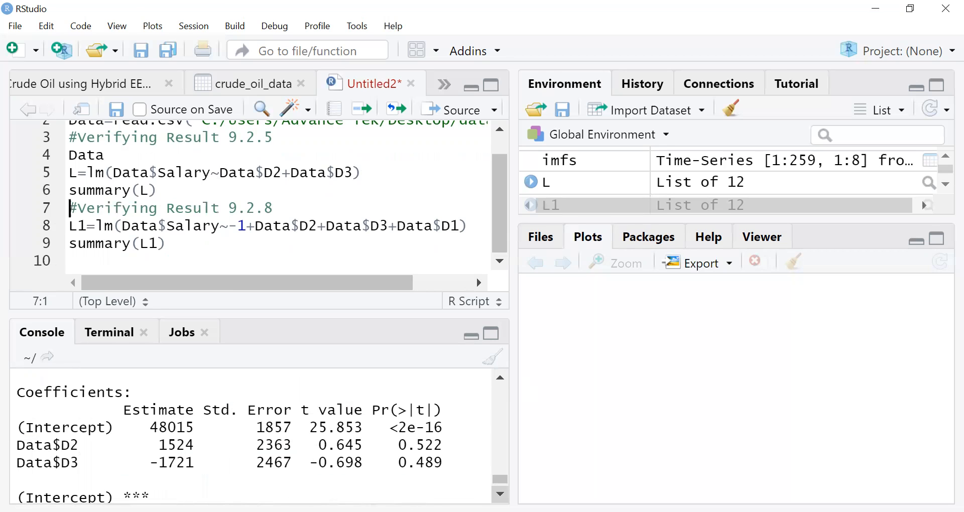
click(501, 495)
click(501, 495)
click(501, 494)
click(500, 494)
click(500, 494)
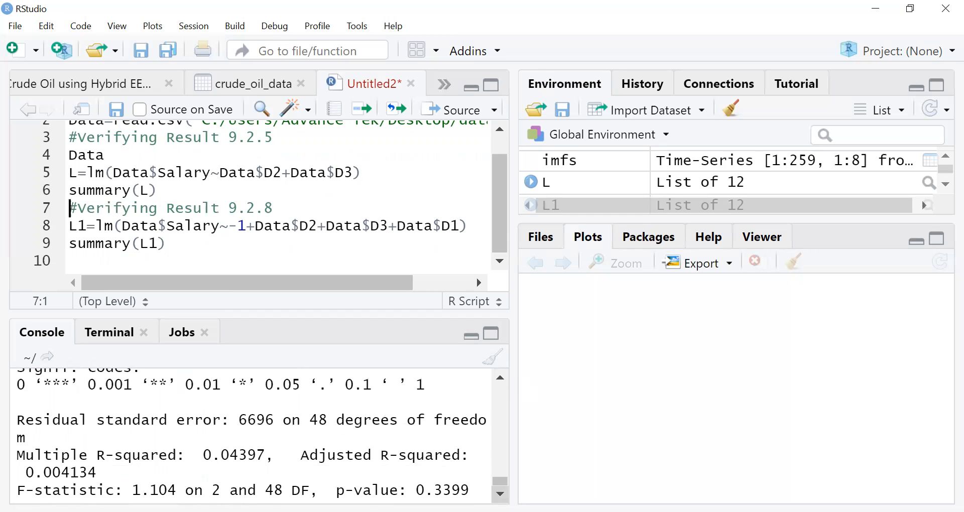
click(501, 494)
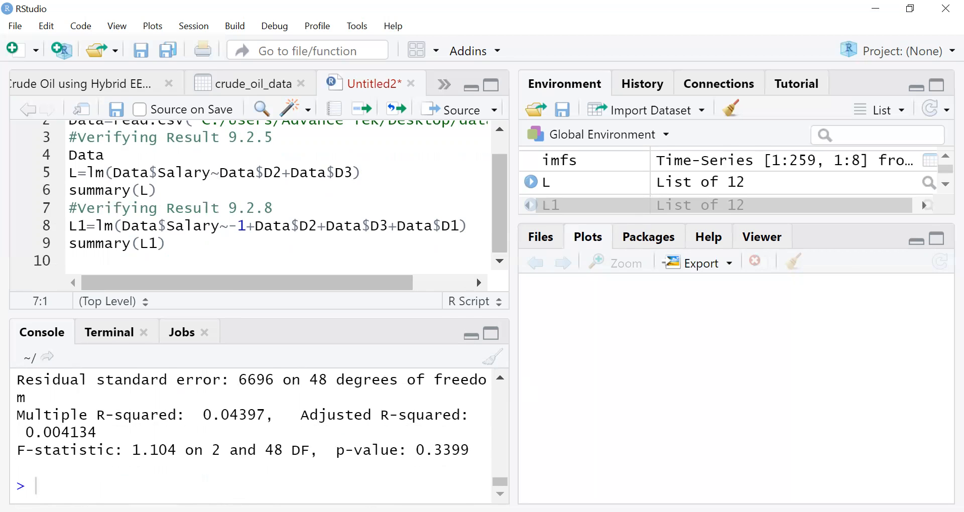
Step: Run L1=lm(Data$Salary~-1+Data$D2+Data$D3+Data$D1) and summary(L1) for the no-intercept result 9.2.8
click(498, 131)
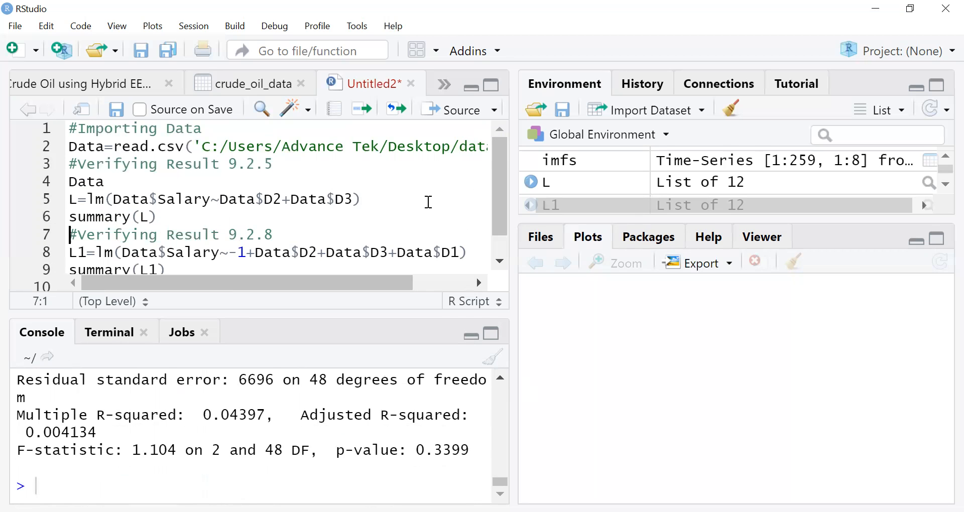
click(499, 262)
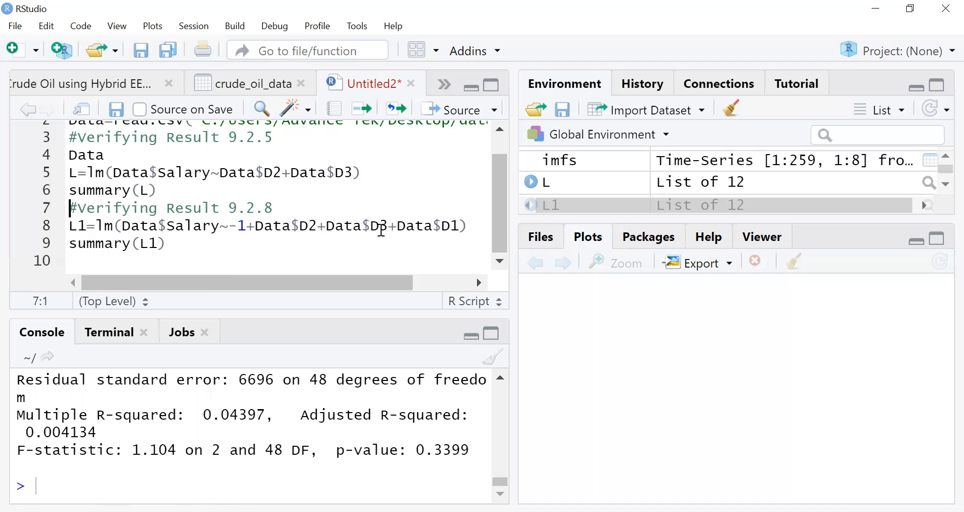
click(471, 225)
key(ctrl+Return)
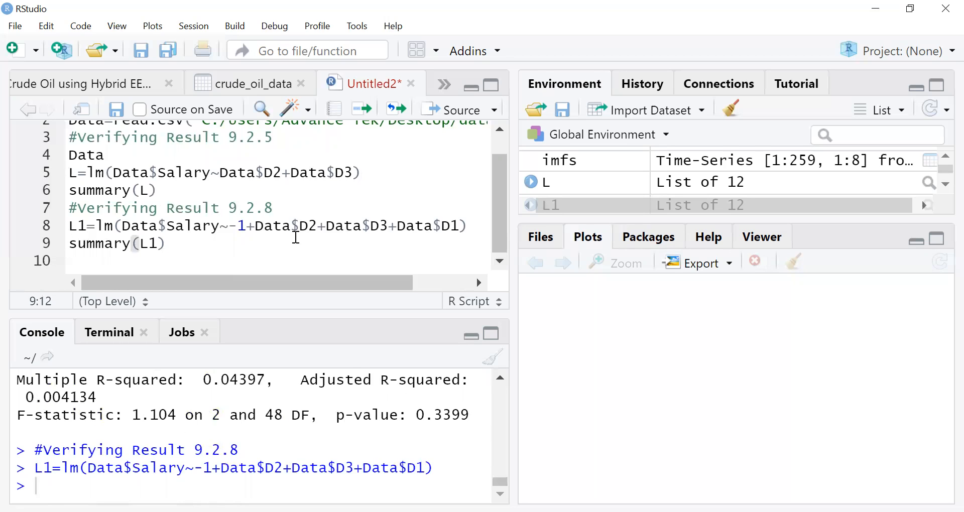
key(ctrl+Return)
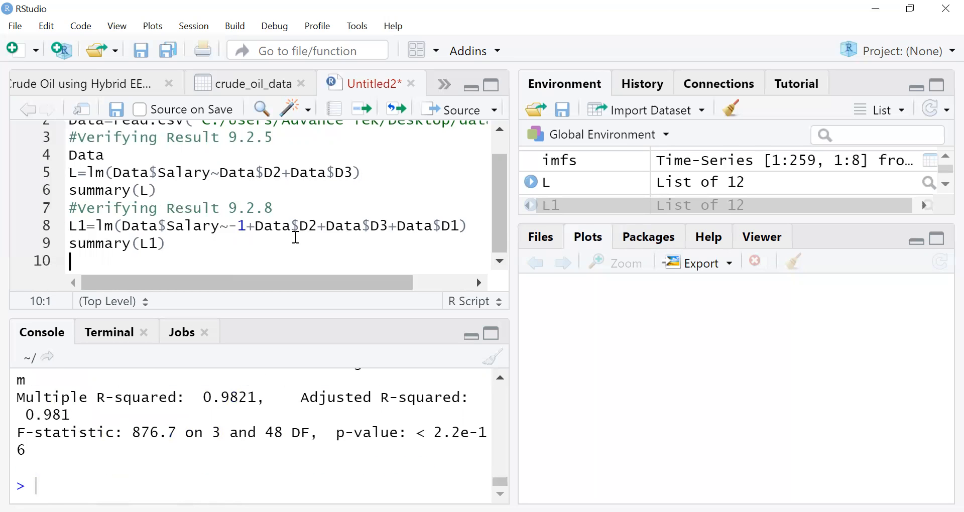
Step: Examine the coefficient table for D2, D3 and D1 in the summary(L1) output
click(501, 379)
click(502, 380)
click(501, 379)
click(503, 381)
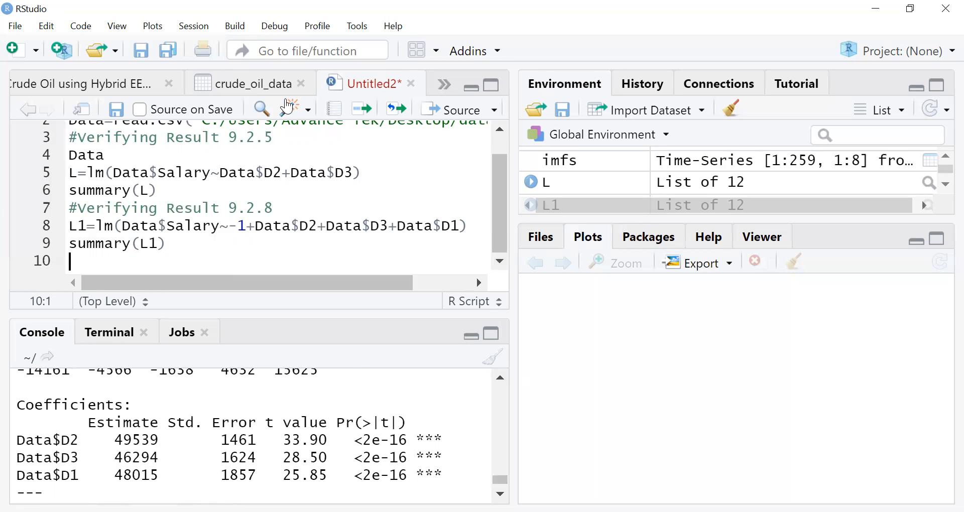
Step: Switch to gujrati book.pdf in Chrome and read the published estimates, standard errors and t values of Eq. 9.2.8
key(alt+Tab)
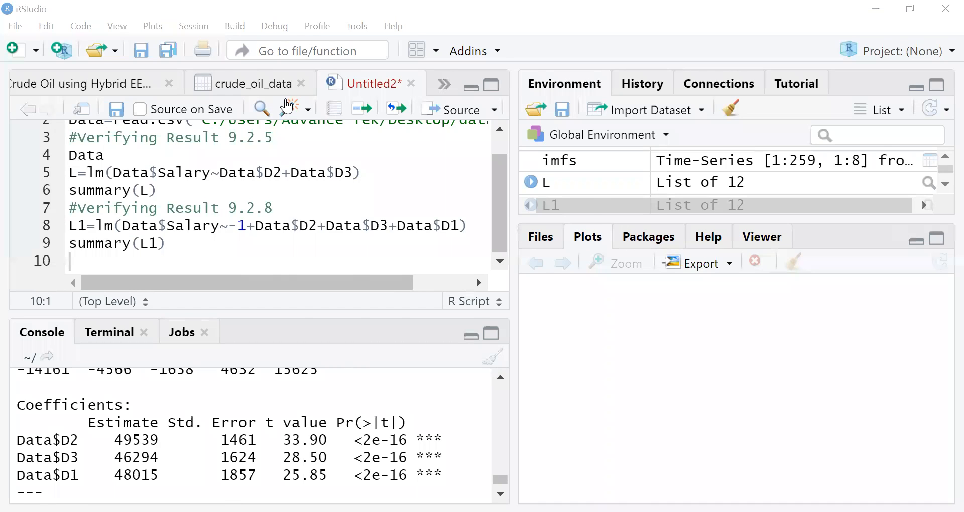
key(Right)
key(Right)
key(Right)
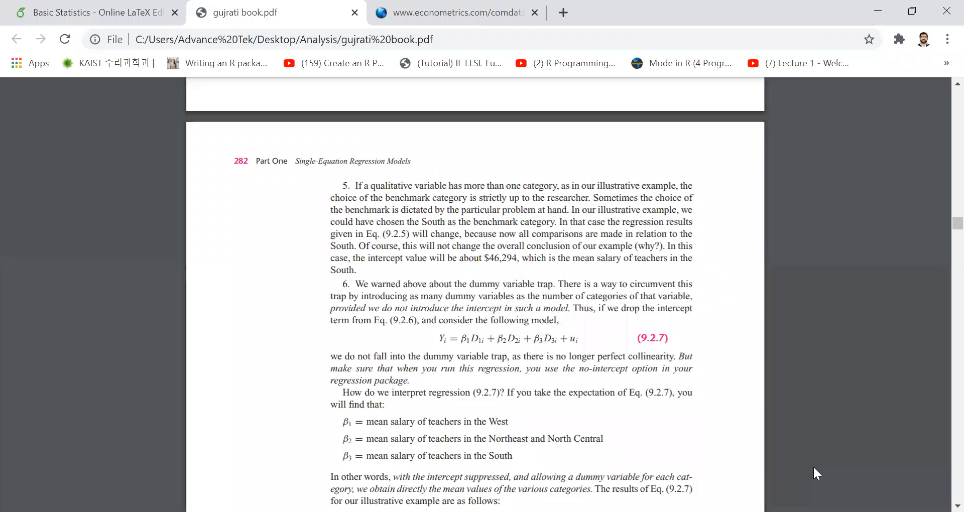
key(Left)
scroll(812, 466, down, 6)
scroll(813, 465, down, 5)
scroll(813, 465, up, 5)
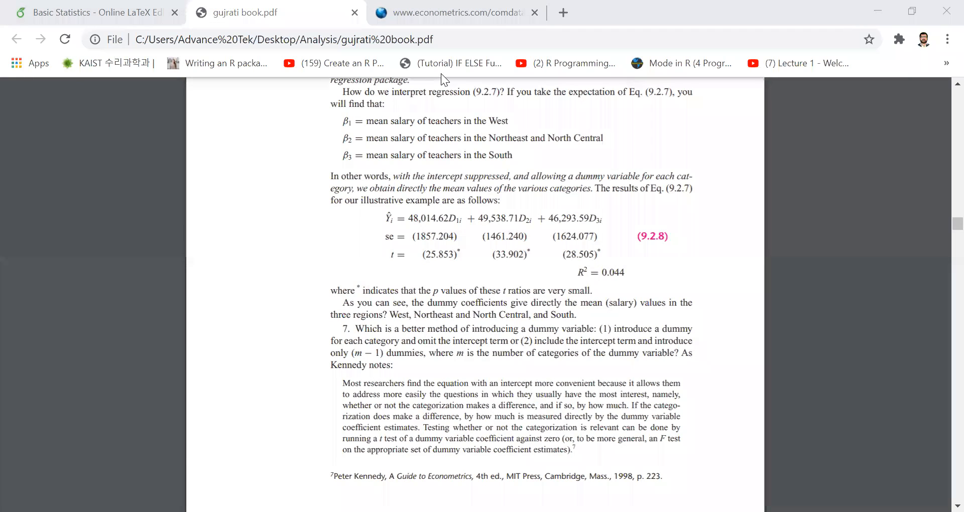
Step: Switch to the data_9.1.shd page in Edge, copy all its data rows and return to RStudio
key(alt+Tab)
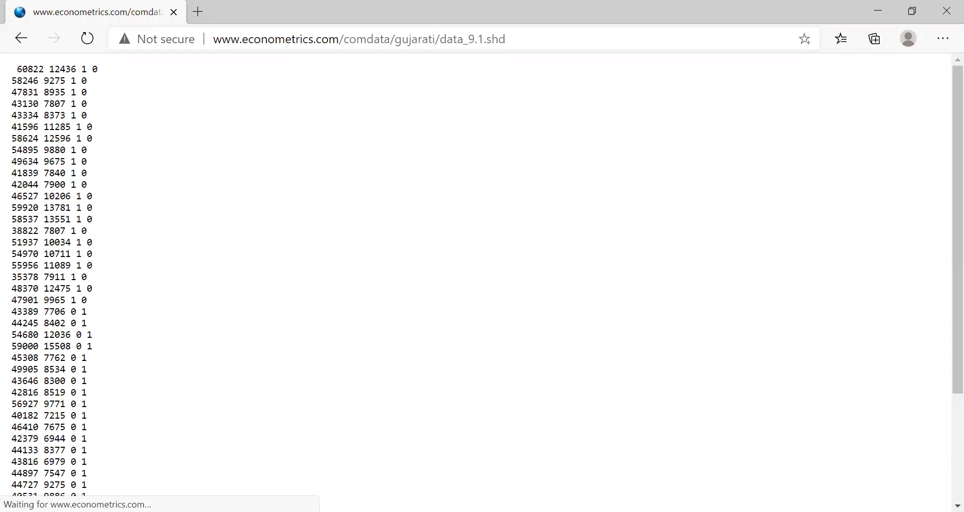
click(958, 506)
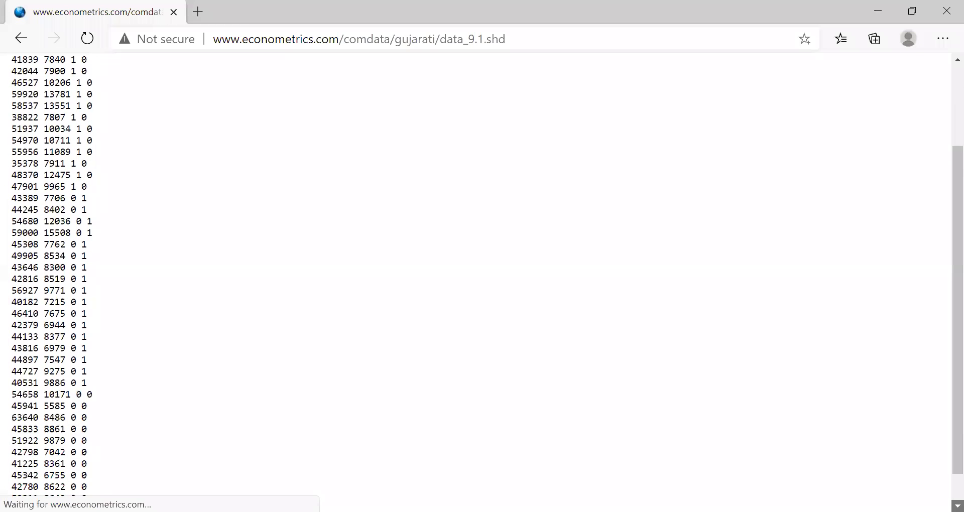
scroll(944, 62, up, 3)
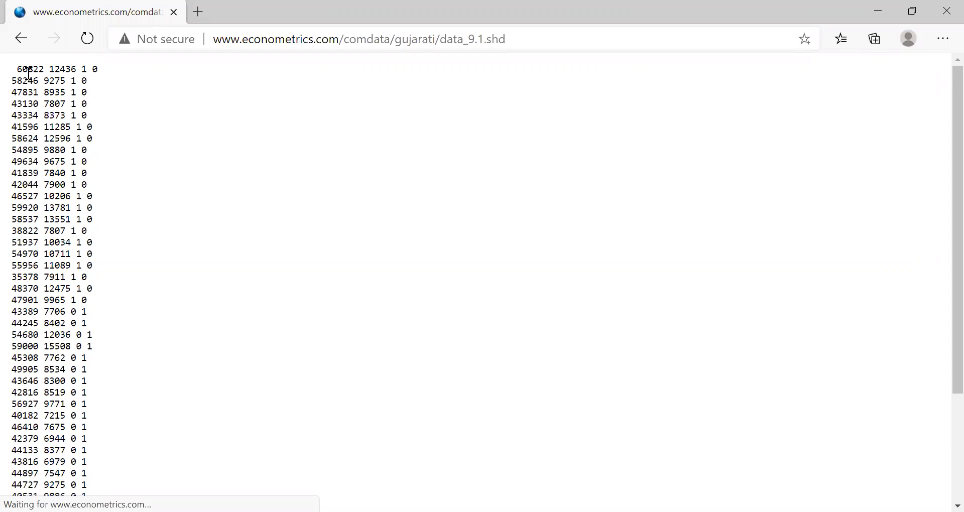
drag(28, 74, 95, 496)
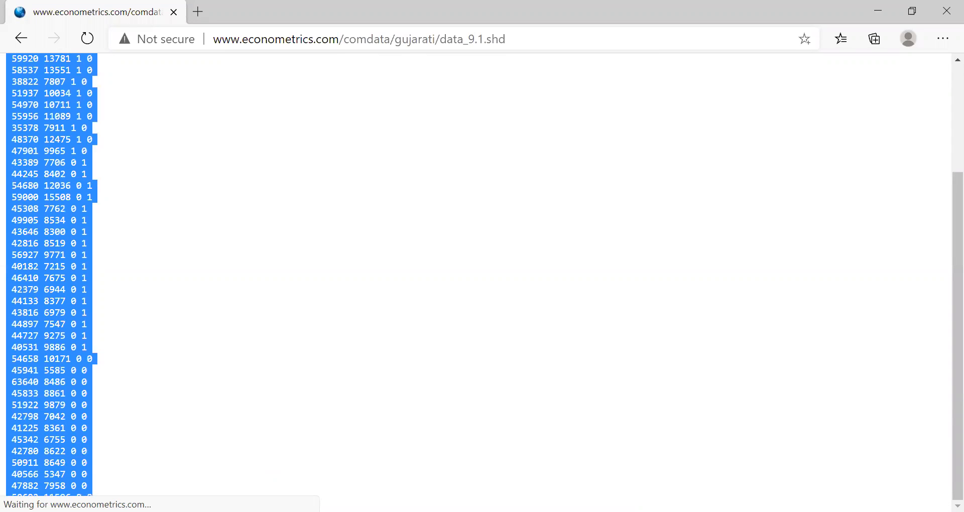
right_click(44, 279)
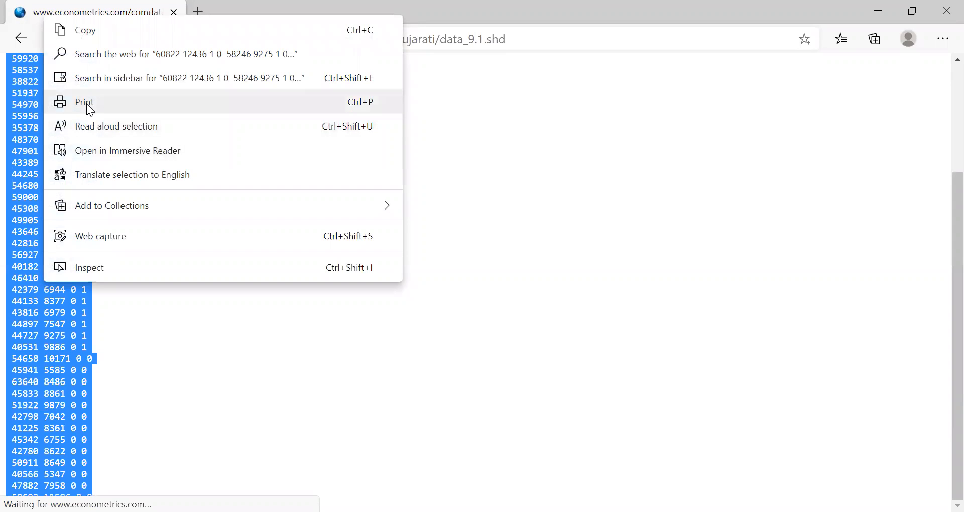
click(88, 30)
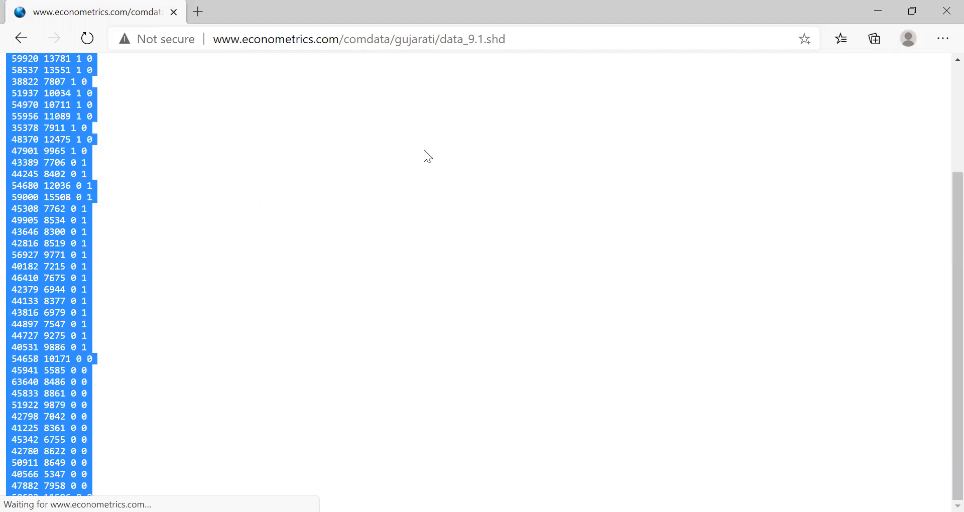
key(alt+Tab)
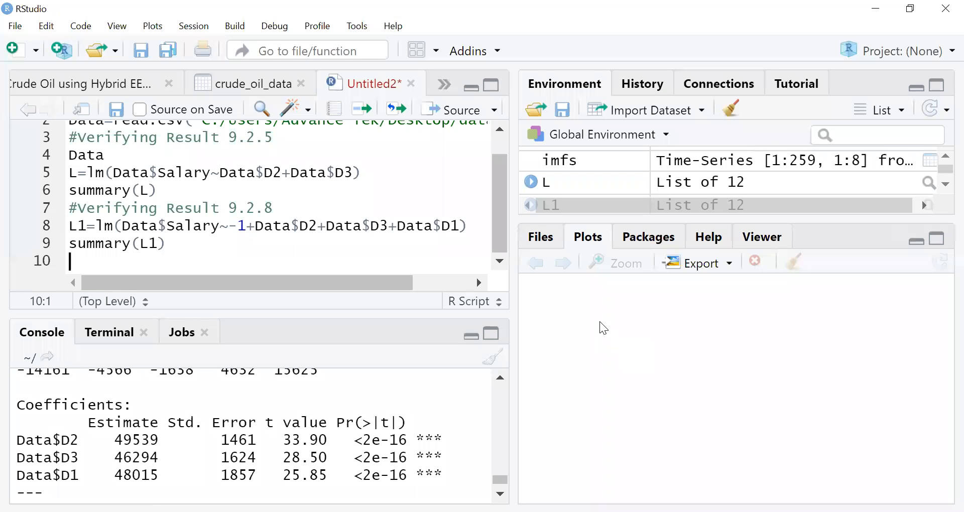
Step: Review the script from the data import to the 9.2.8 commands, highlighting the no-intercept line L1=lm(Data$Salary~-1+Data$D2+Data$D3+Data$D1)
click(500, 131)
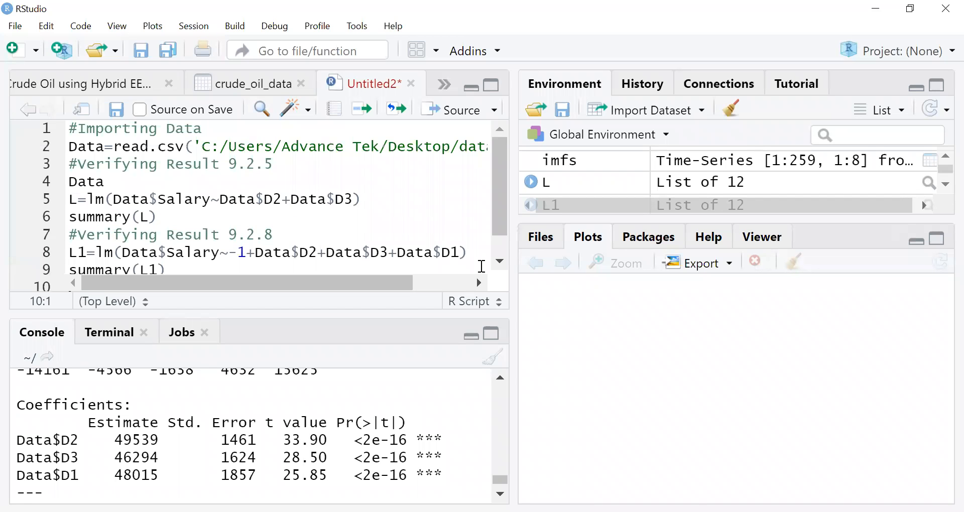
click(501, 264)
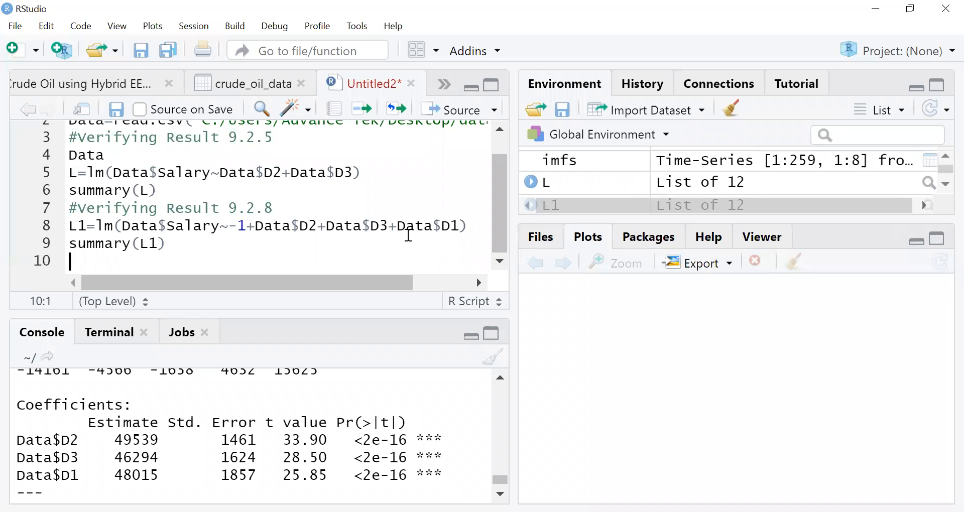
click(70, 226)
key(shift+Down)
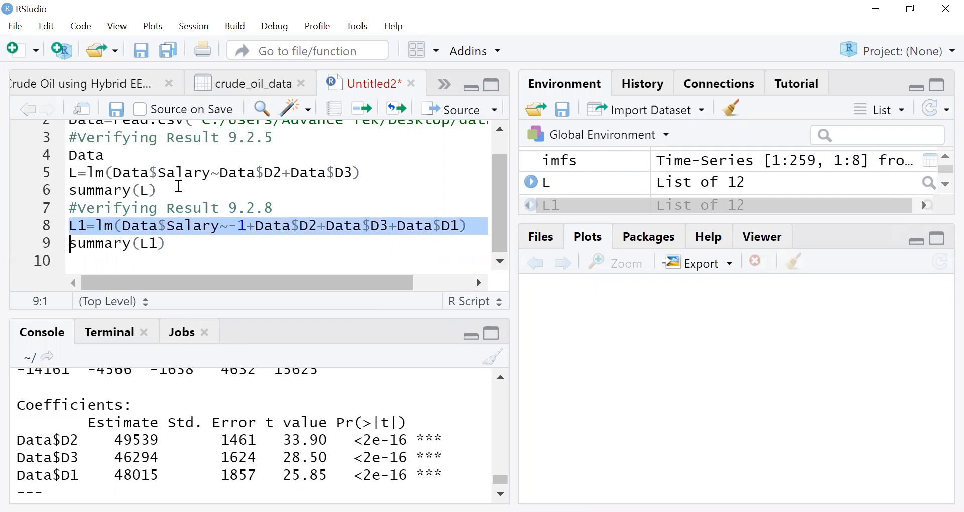
click(501, 131)
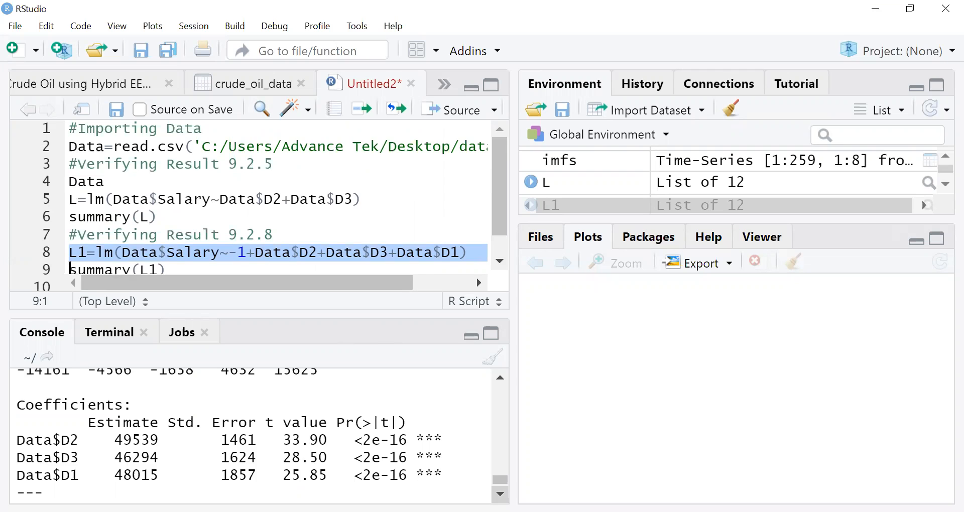
Step: Rerun summary(L1) from the script and review the regression output in the console
click(501, 495)
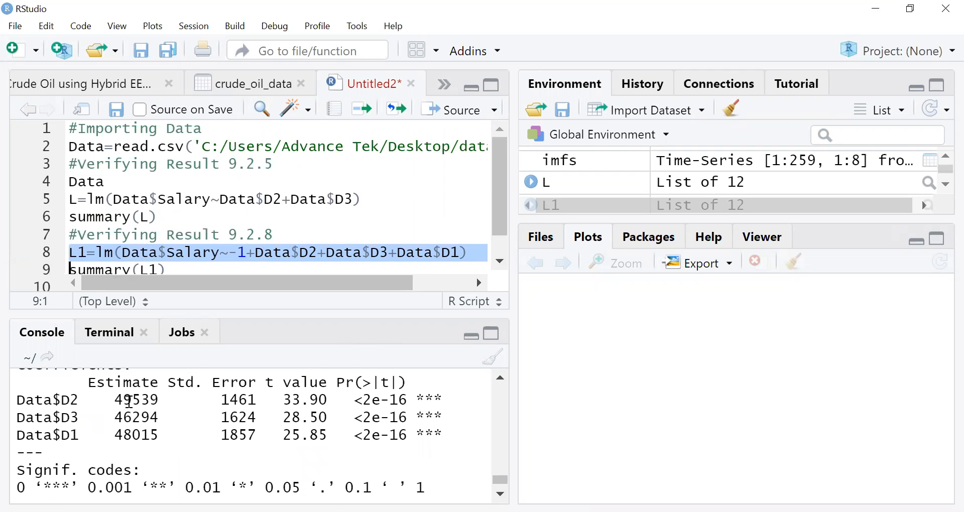
click(180, 270)
key(ctrl+Return)
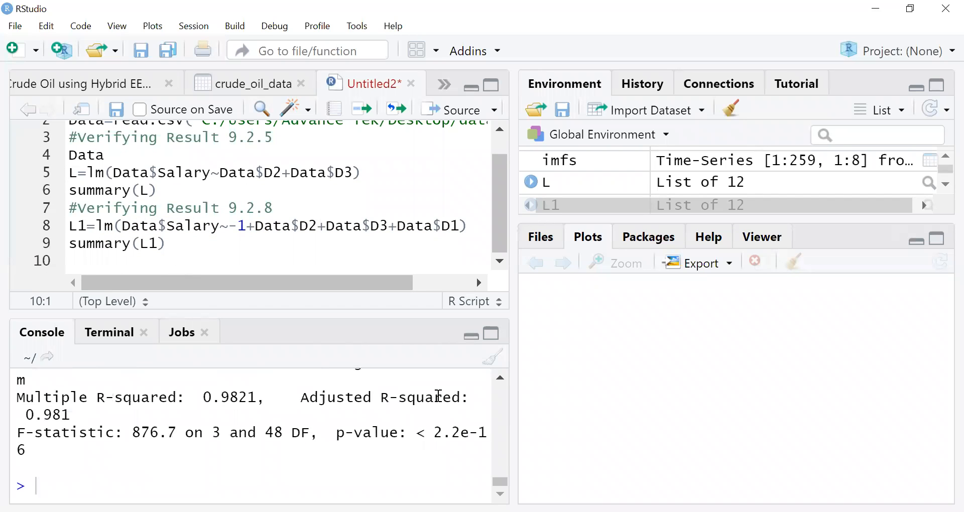
scroll(500, 384, up, 3)
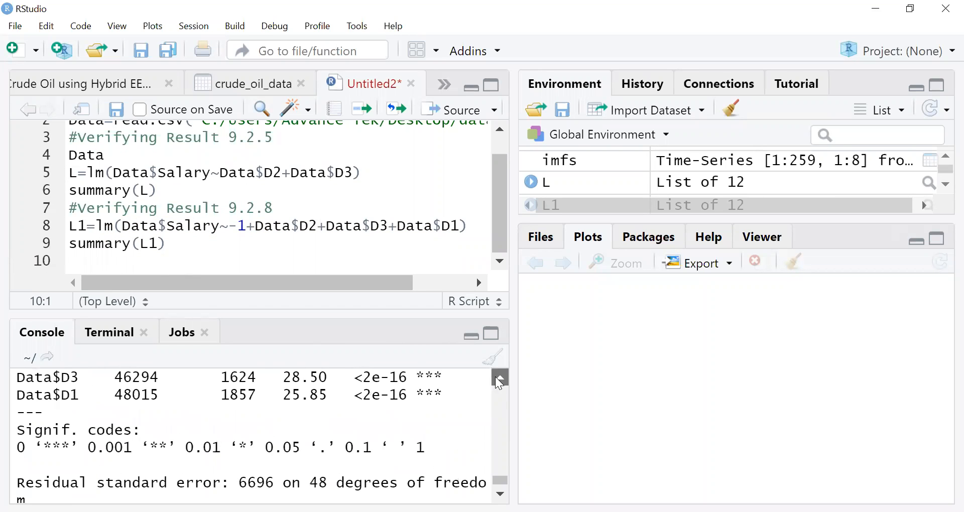